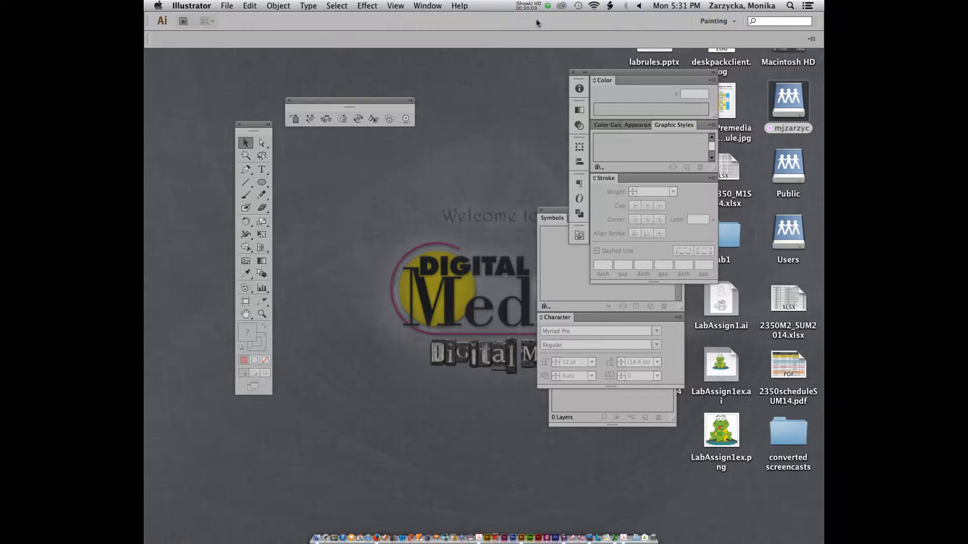
Create a new blank Letter-size (8.5 × 11 in) document.
key("super+n")
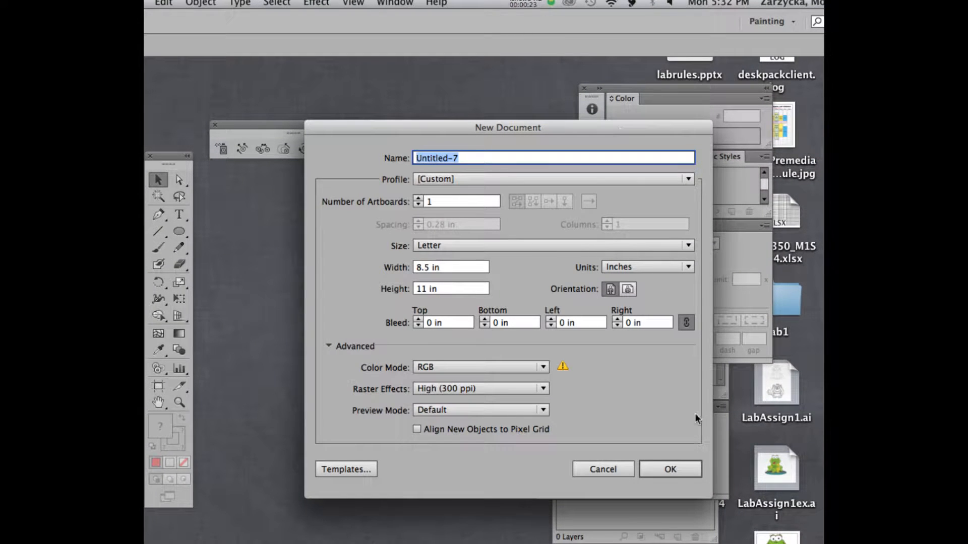
left_click(679, 468)
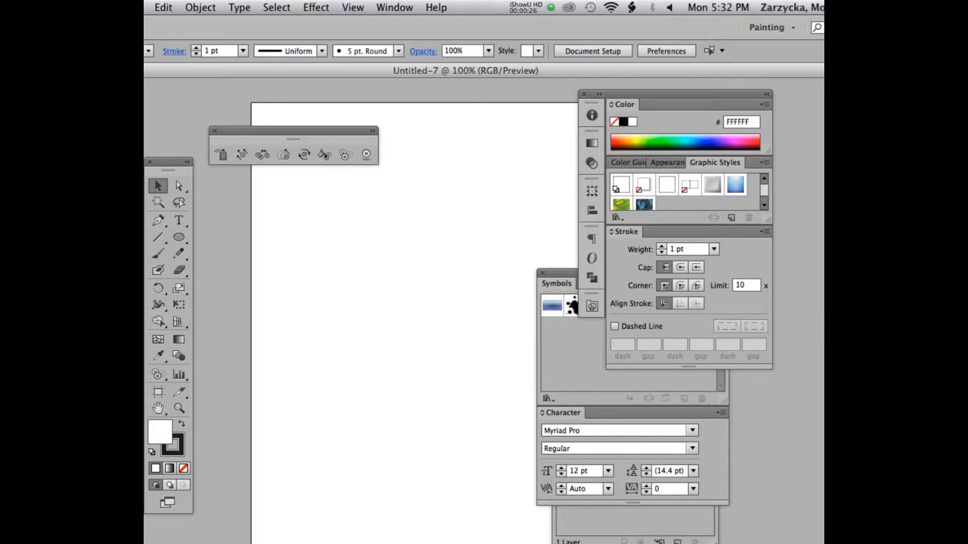
Save the document in the Lab4 folder as the Lab Assign 7c .ai file in CS6 format.
left_click(228, 5)
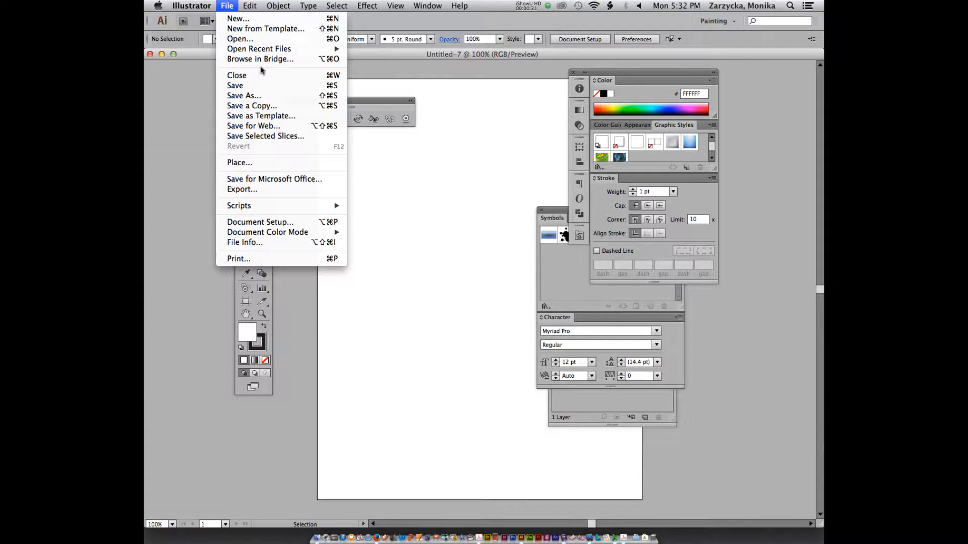
left_click(249, 96)
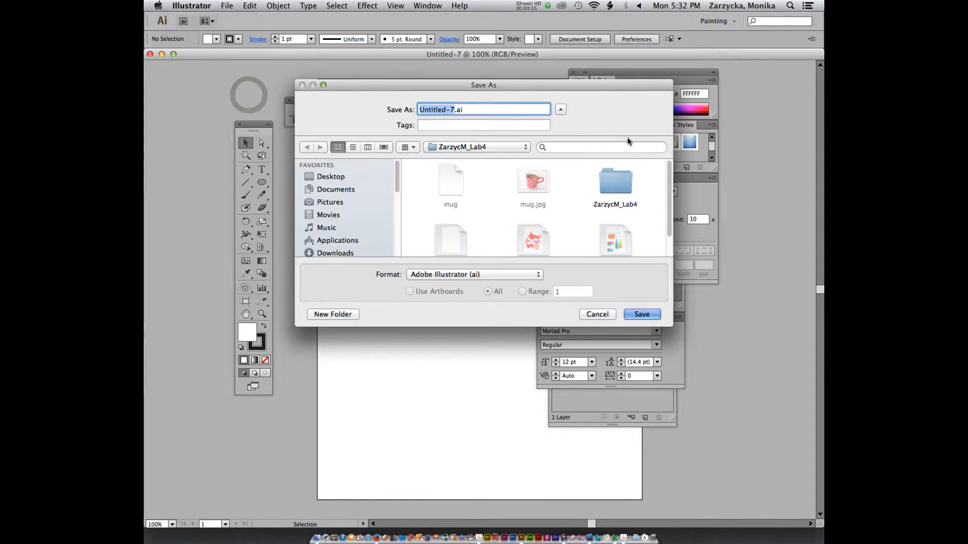
scroll(596, 208, "down", 2)
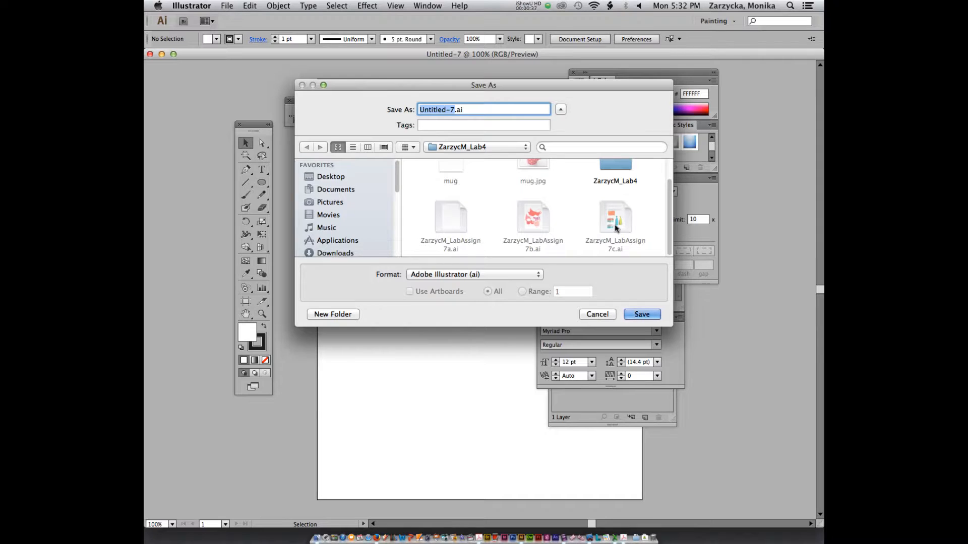
double_click(609, 160)
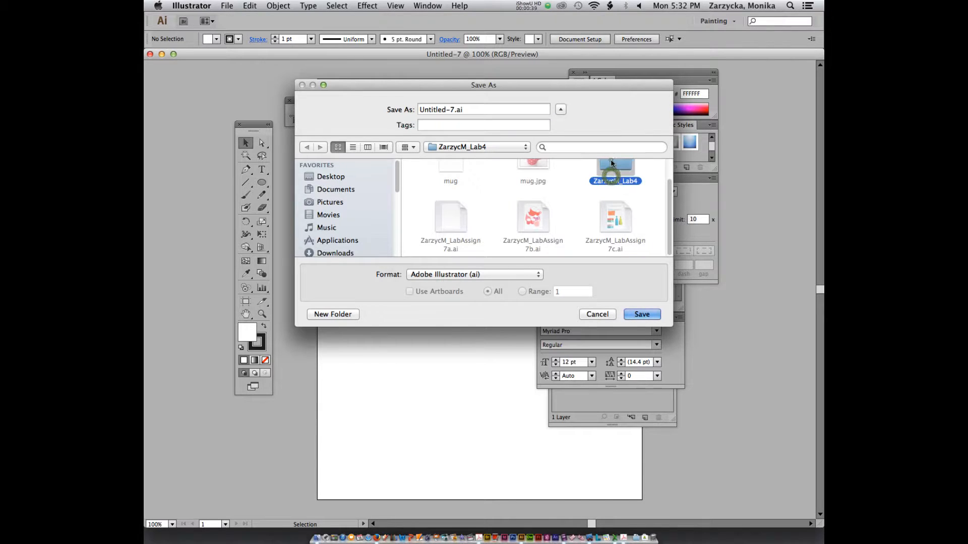
left_click(575, 222)
left_click(508, 198)
left_click(490, 110)
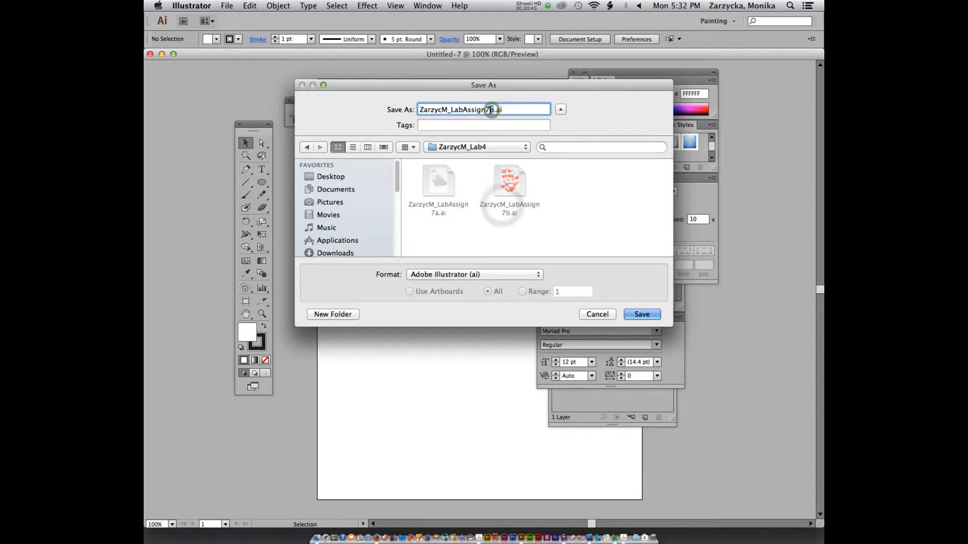
type("c")
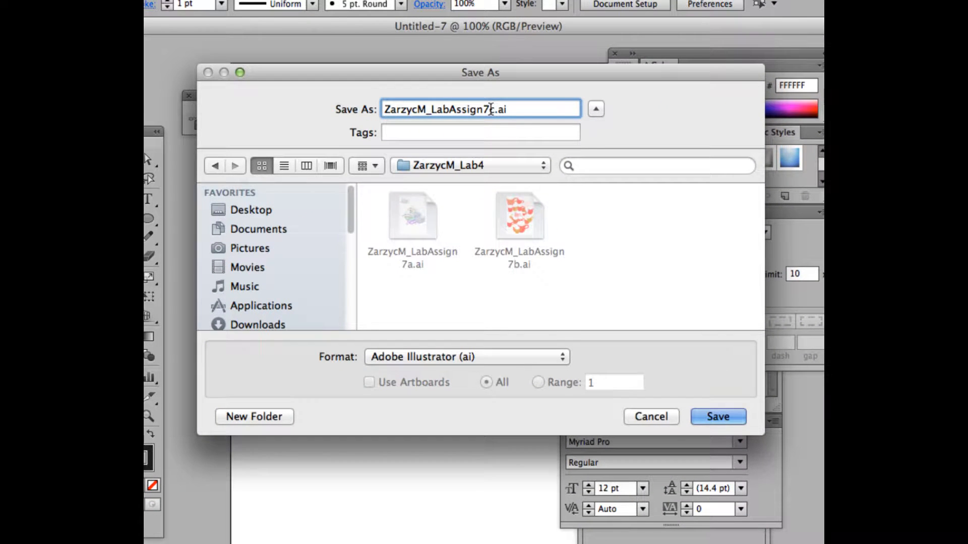
left_click(733, 414)
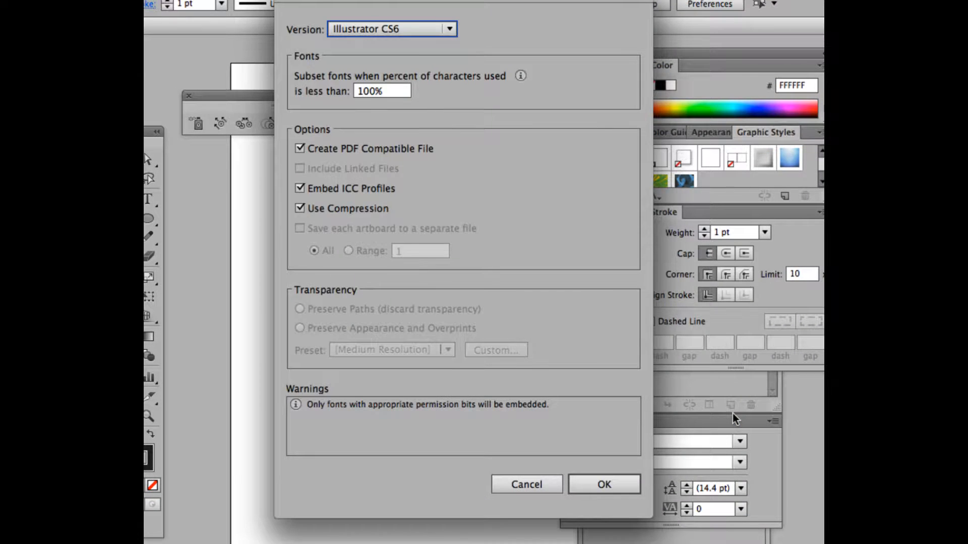
left_click(603, 482)
key("super+0")
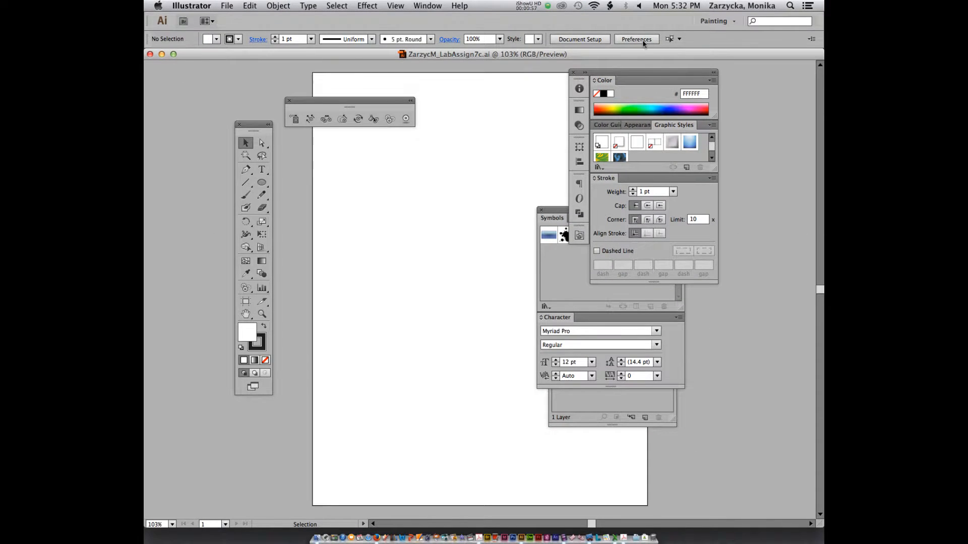
Rearrange the docked panels to clear space and move the layers list aside.
left_click_drag(363, 100, 352, 96)
left_click_drag(264, 70, 272, 70)
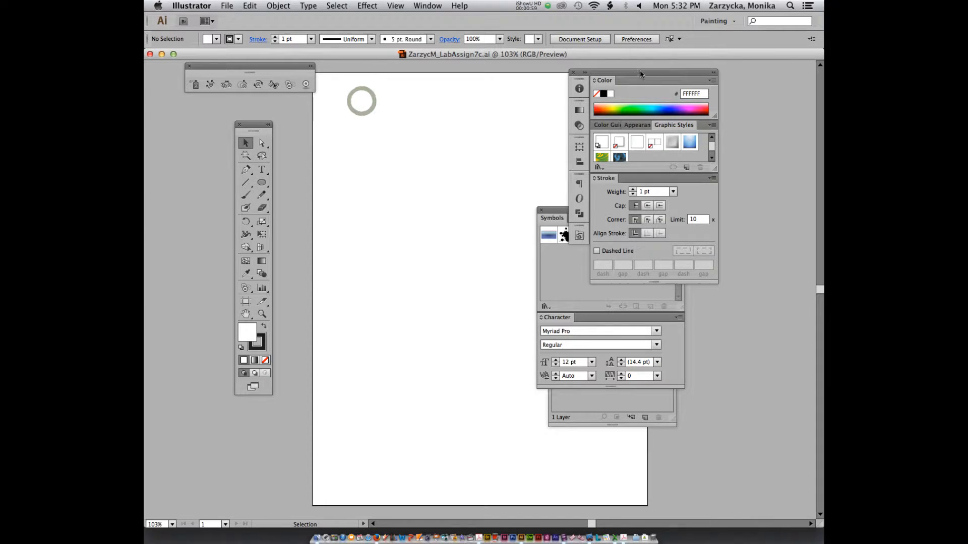
left_click_drag(634, 72, 709, 63)
left_click_drag(588, 212, 717, 308)
left_click_drag(590, 330, 688, 397)
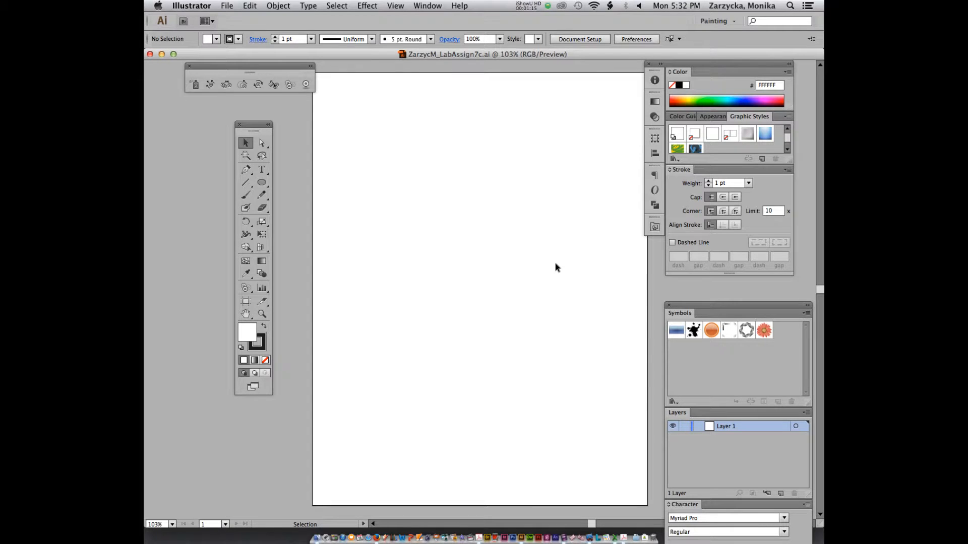
Select the Type tool and float the Character panel free of the dock.
left_click(262, 172)
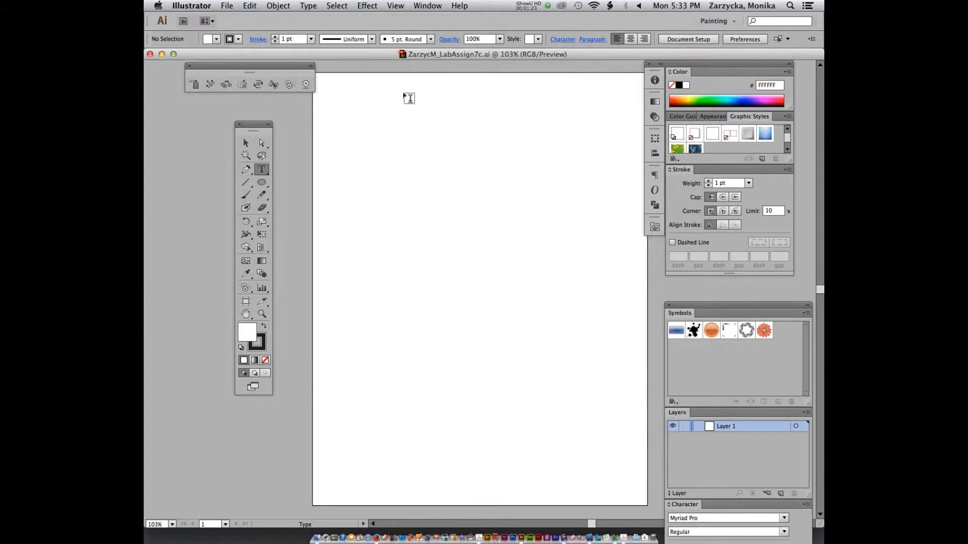
left_click(426, 6)
mouse_move(573, 403)
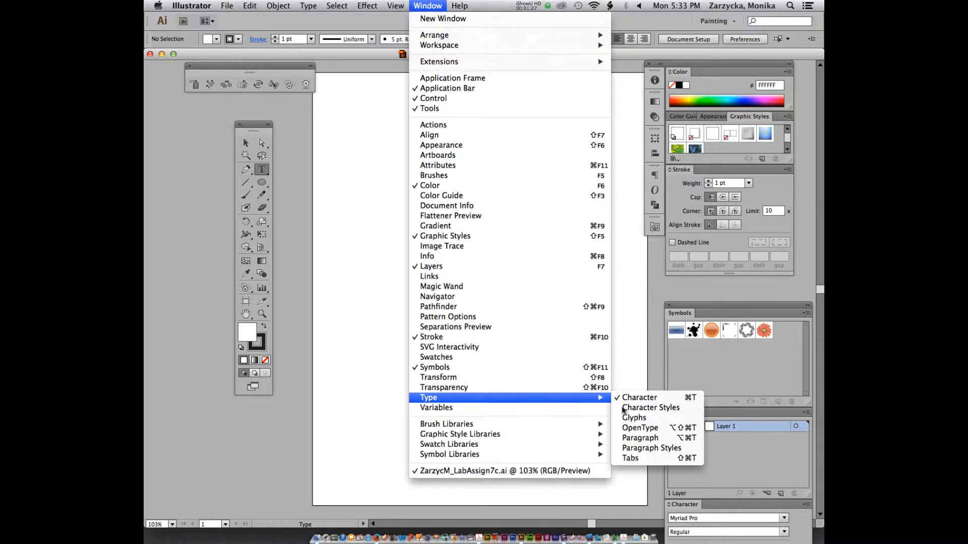
left_click(664, 398)
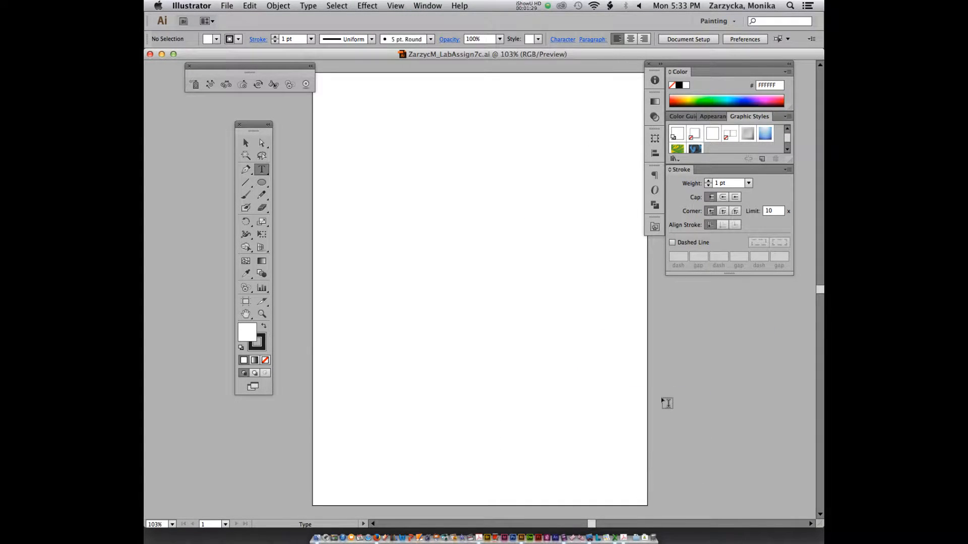
left_click(428, 6)
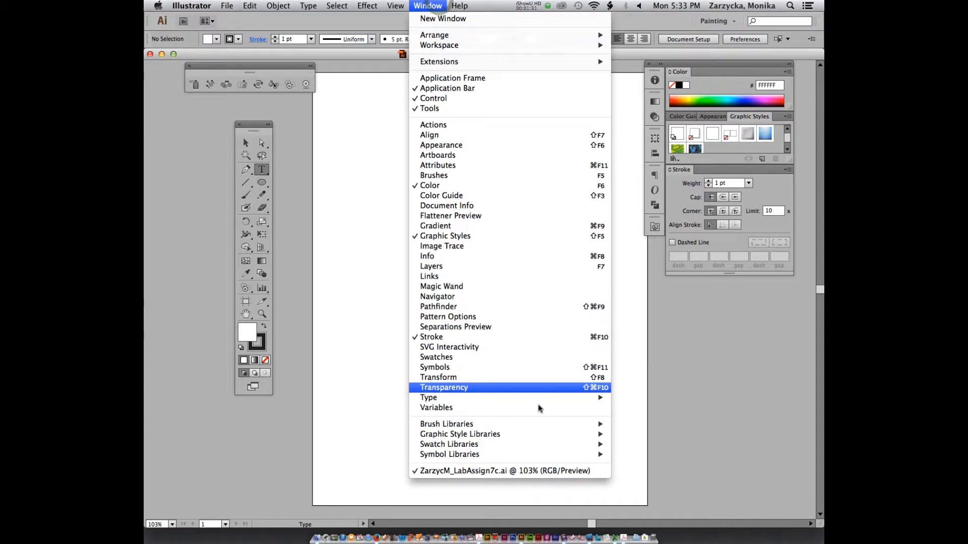
mouse_move(597, 400)
left_click(658, 399)
mouse_move(734, 300)
left_mouse_down()
mouse_move(660, 107)
mouse_move(688, 235)
left_mouse_up()
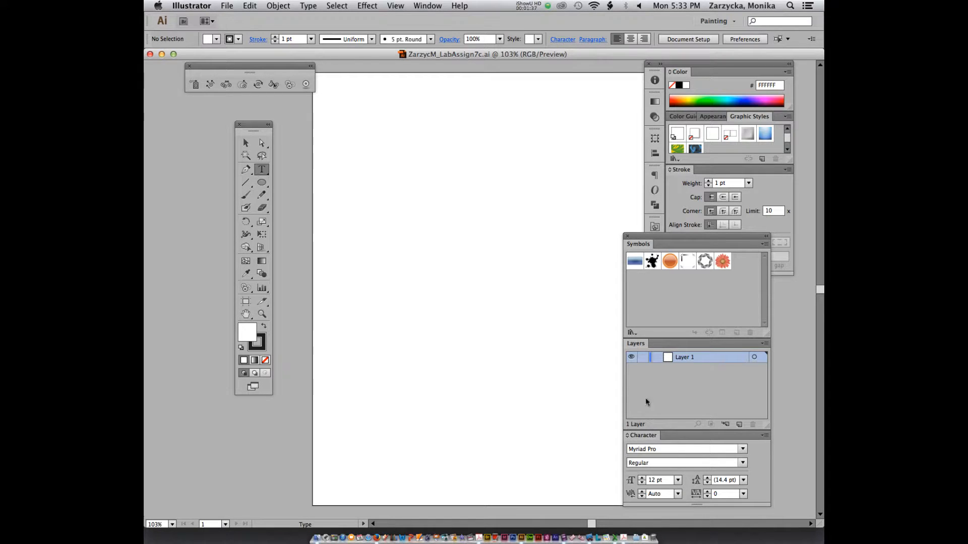
mouse_move(655, 236)
left_mouse_down()
mouse_move(674, 185)
mouse_move(653, 238)
left_mouse_up()
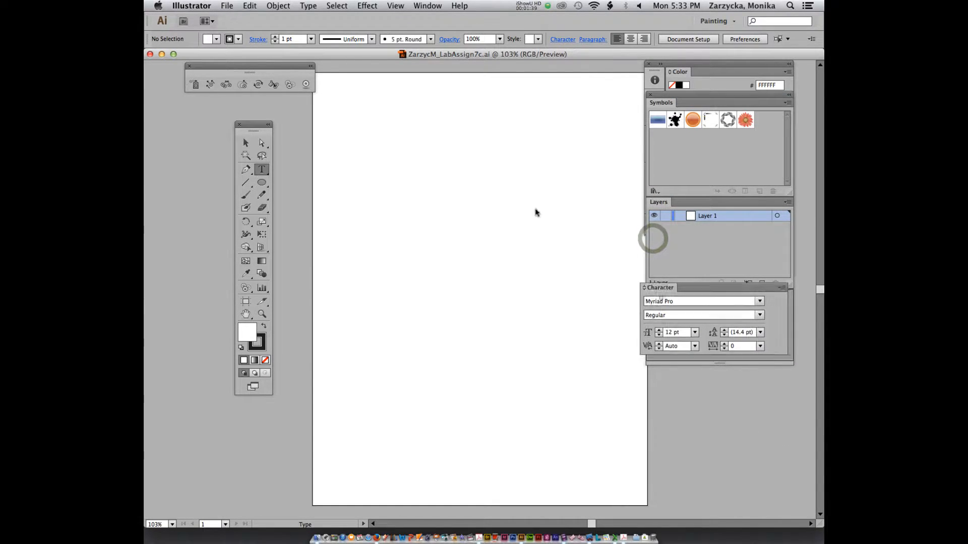
left_click_drag(663, 296, 482, 143)
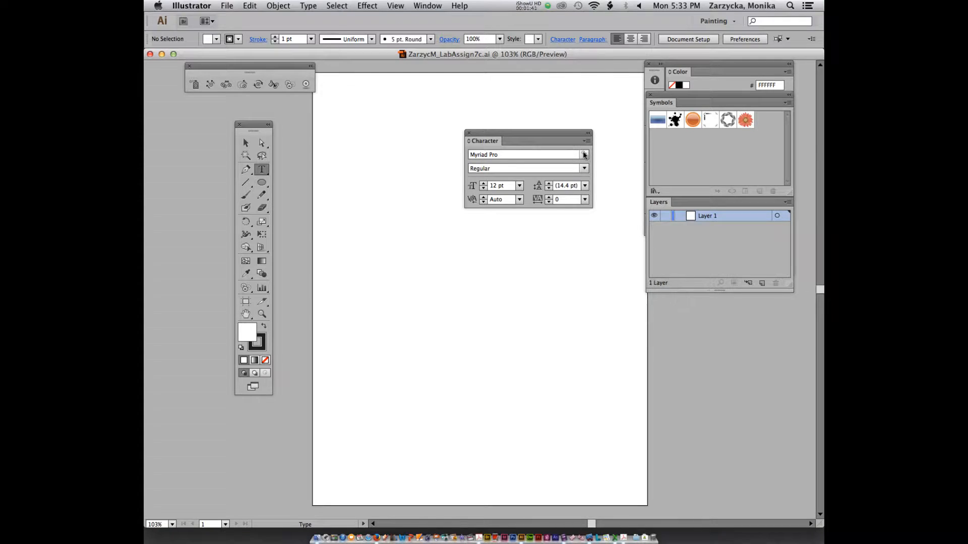
Set the character font to Optima Bold at 36 pt.
left_click(584, 154)
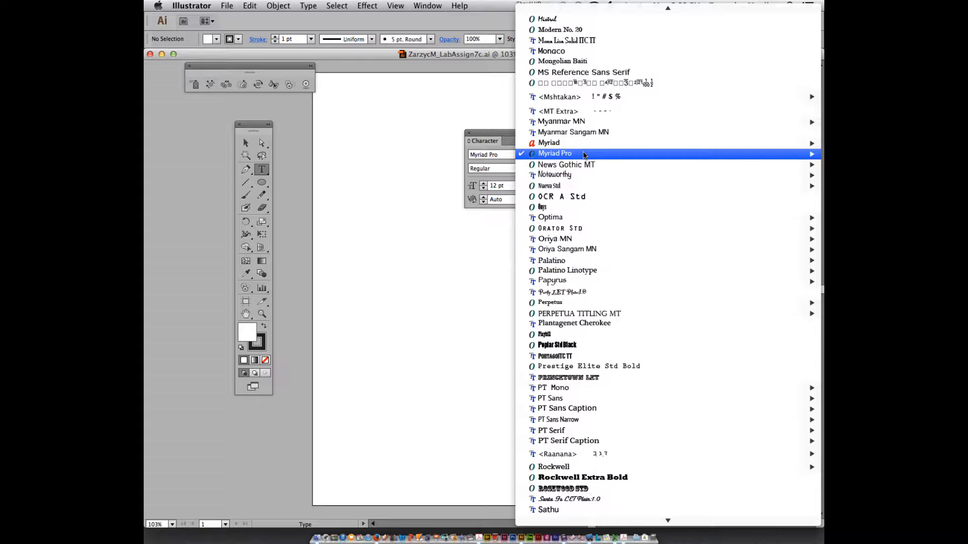
mouse_move(583, 152)
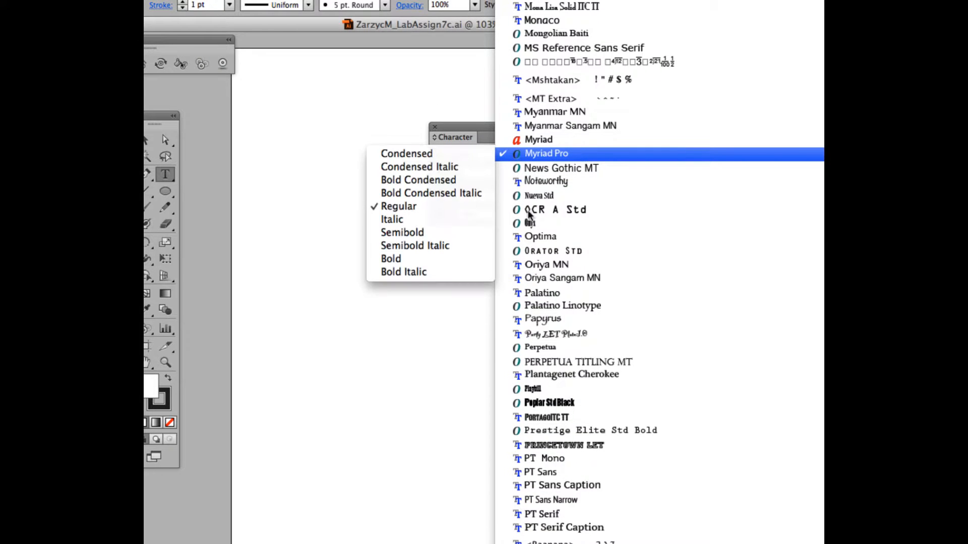
mouse_move(542, 242)
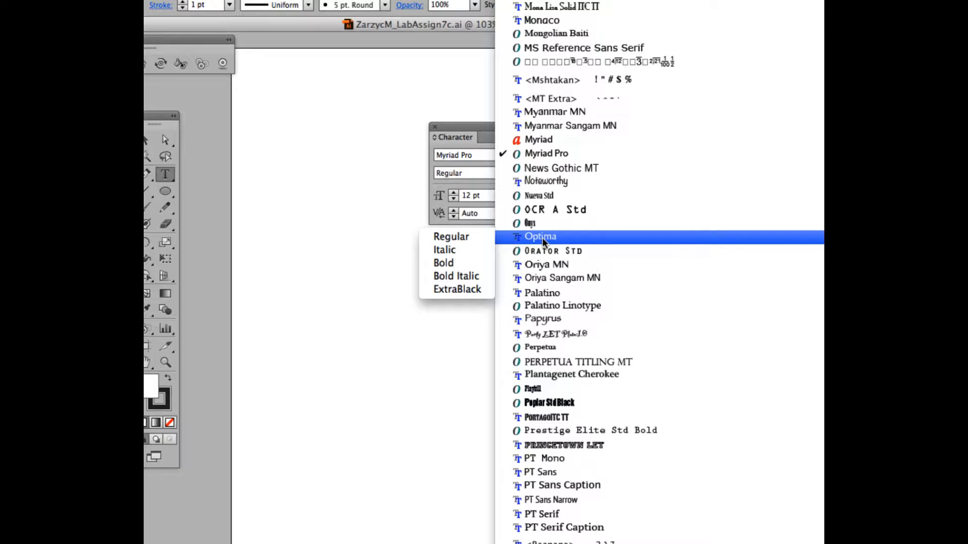
left_click(436, 266)
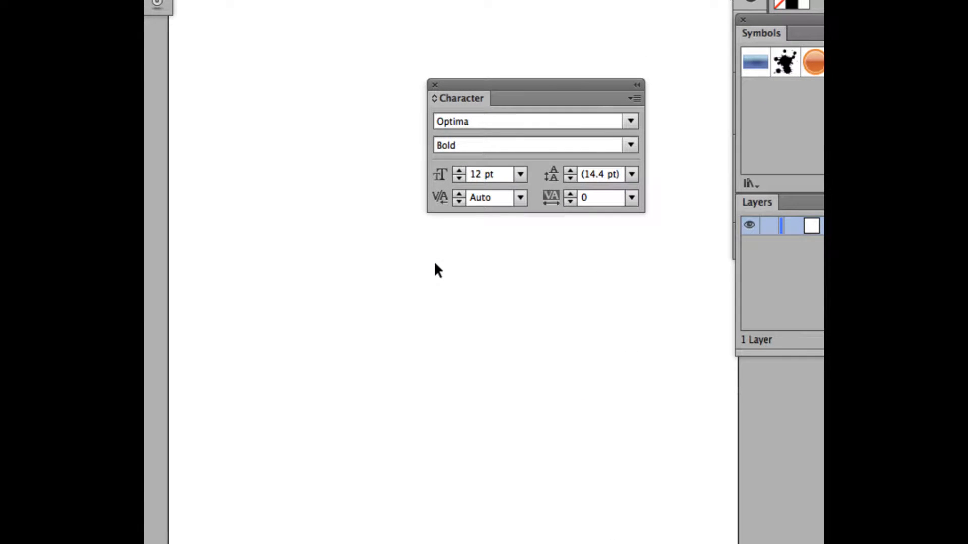
left_click(520, 175)
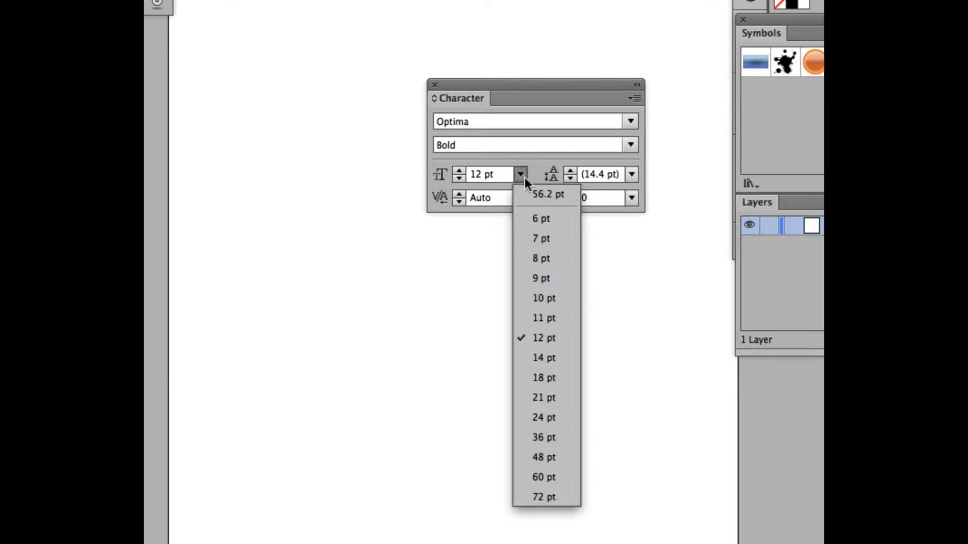
left_click(548, 437)
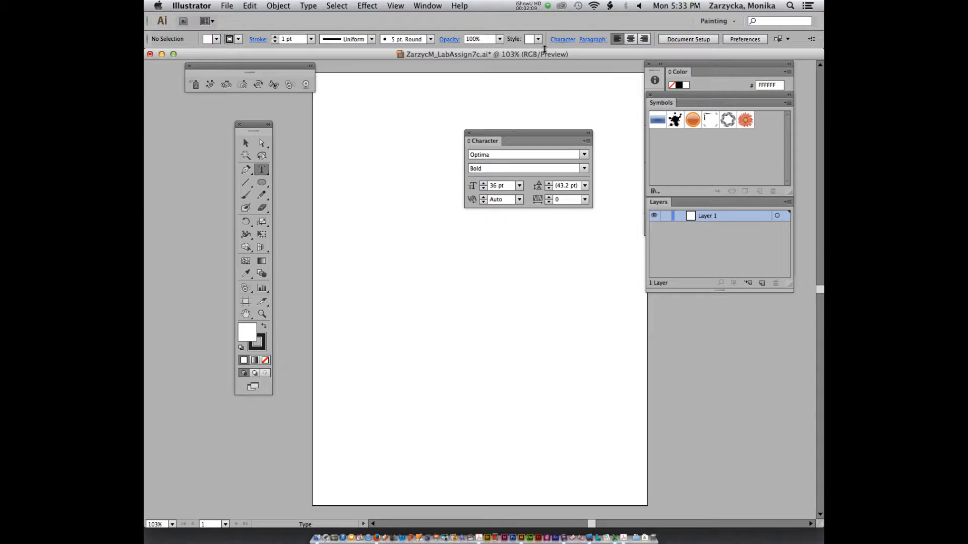
left_click_drag(502, 135, 545, 134)
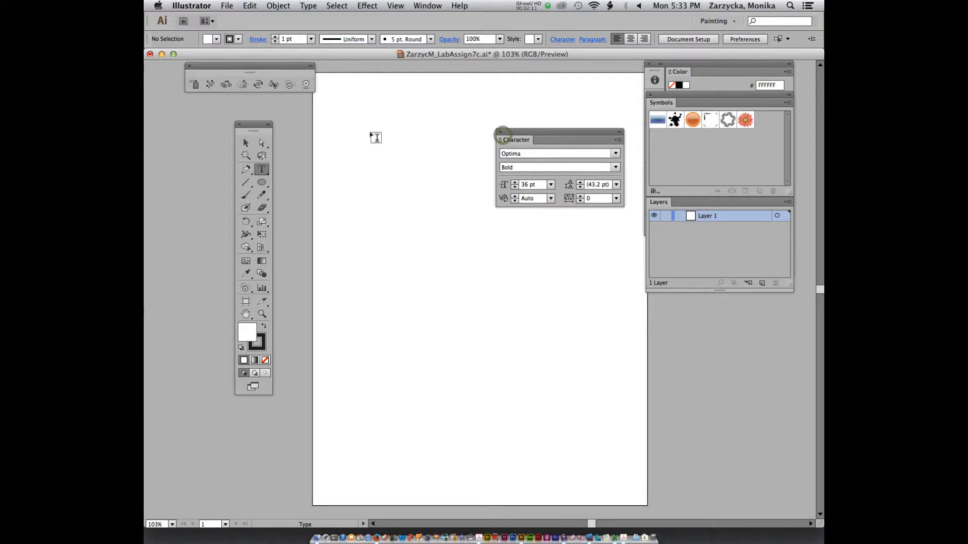
Type the student's full name as a text line near the top-left of the page.
left_click(338, 103)
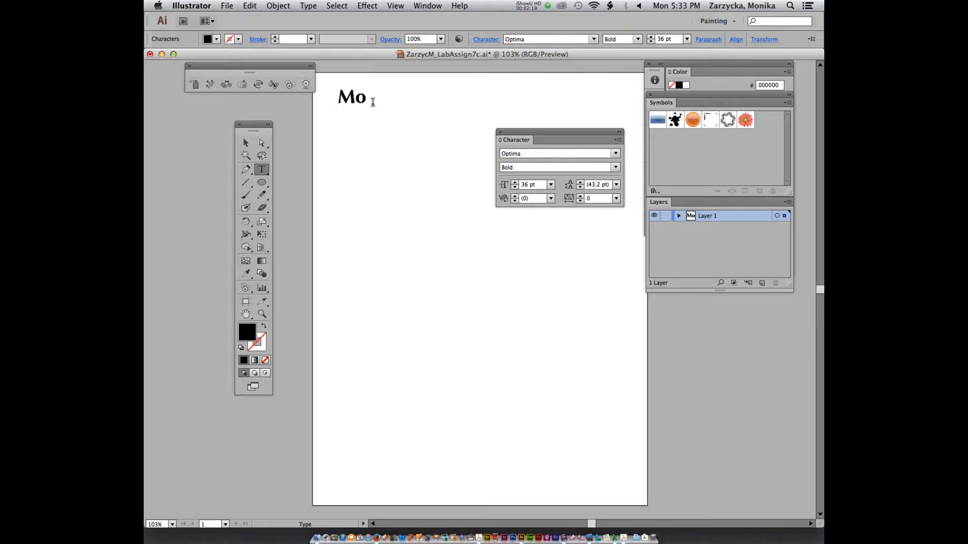
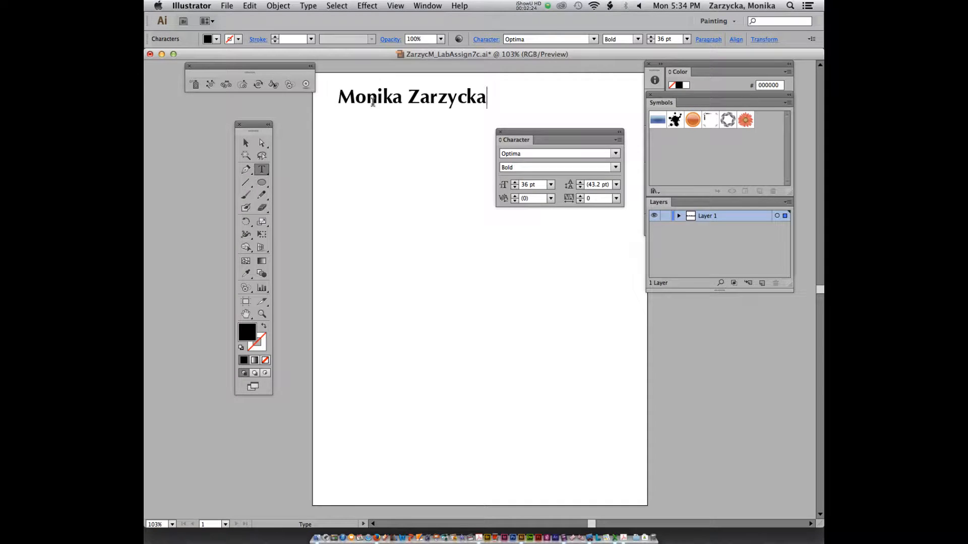
Nudge the name text slightly lower and move the Character panel aside.
left_click(246, 143)
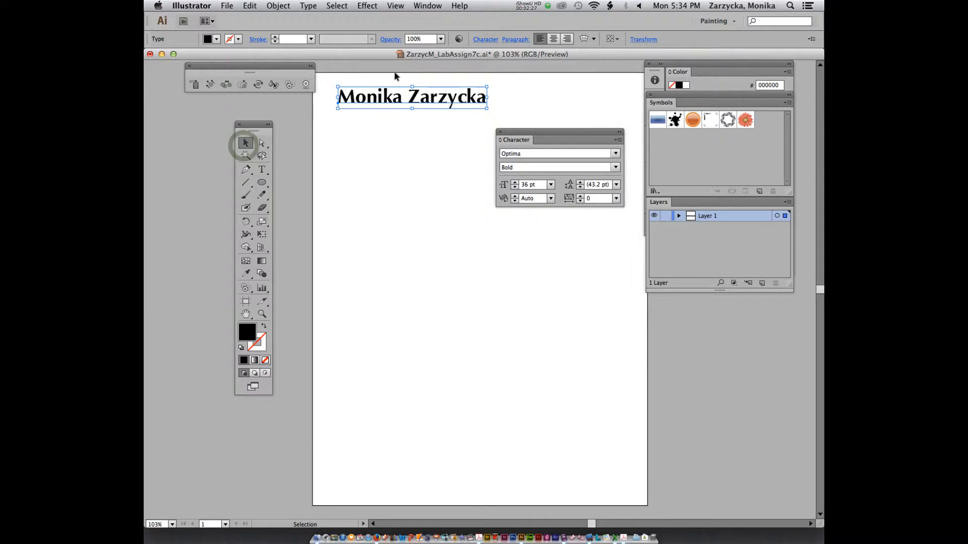
left_click_drag(378, 96, 379, 107)
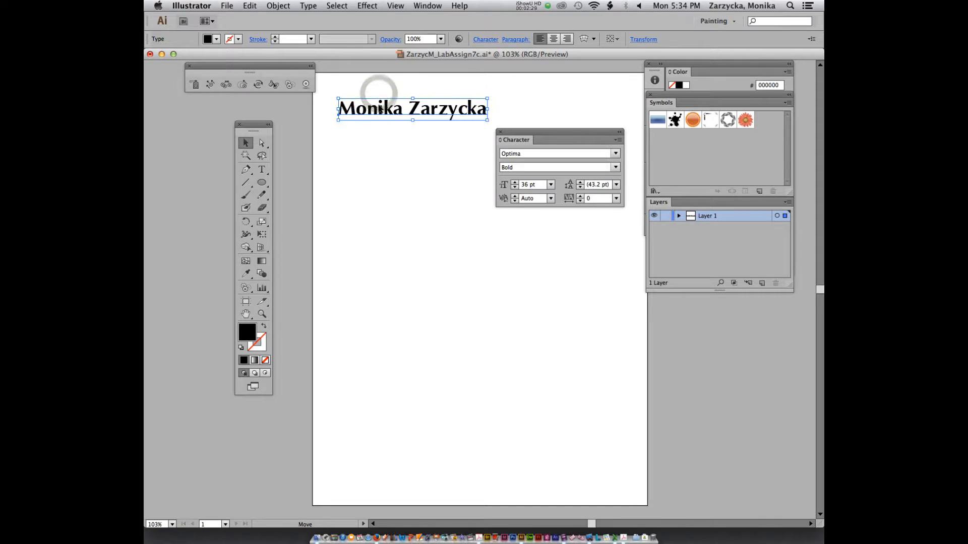
left_click_drag(517, 130, 537, 135)
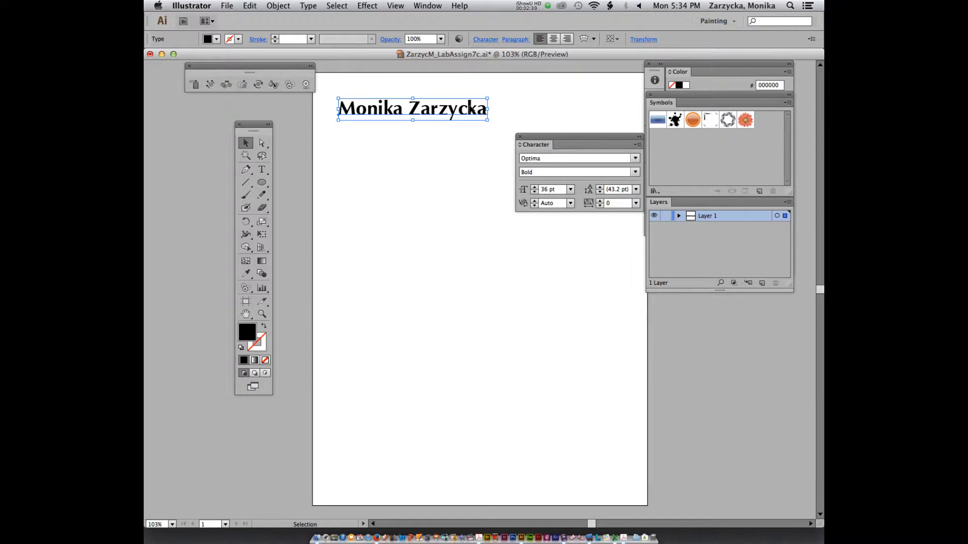
Paste two copies of the name line, stacking each directly under the previous one.
key("super+c")
key("super+v")
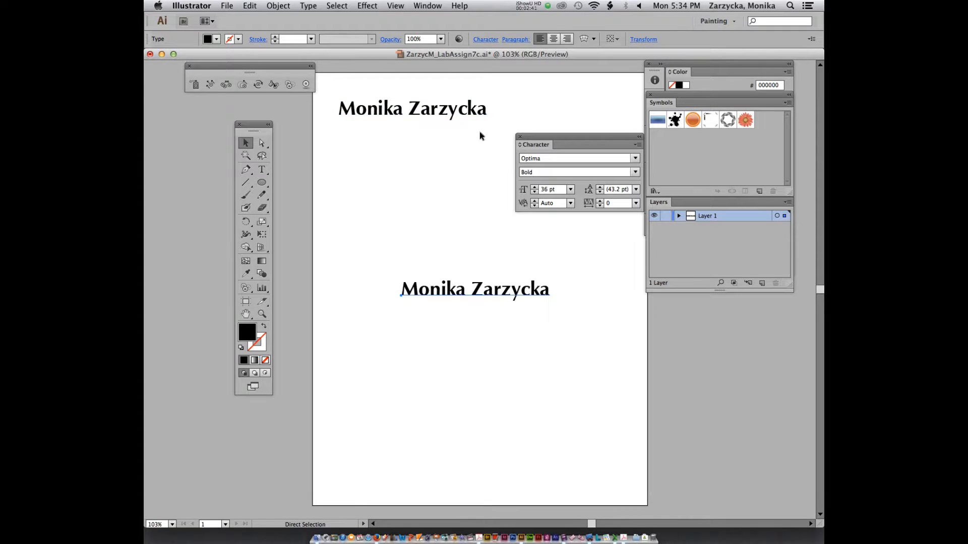
left_click_drag(490, 294, 426, 139)
key("super+v")
left_click_drag(502, 287, 432, 152)
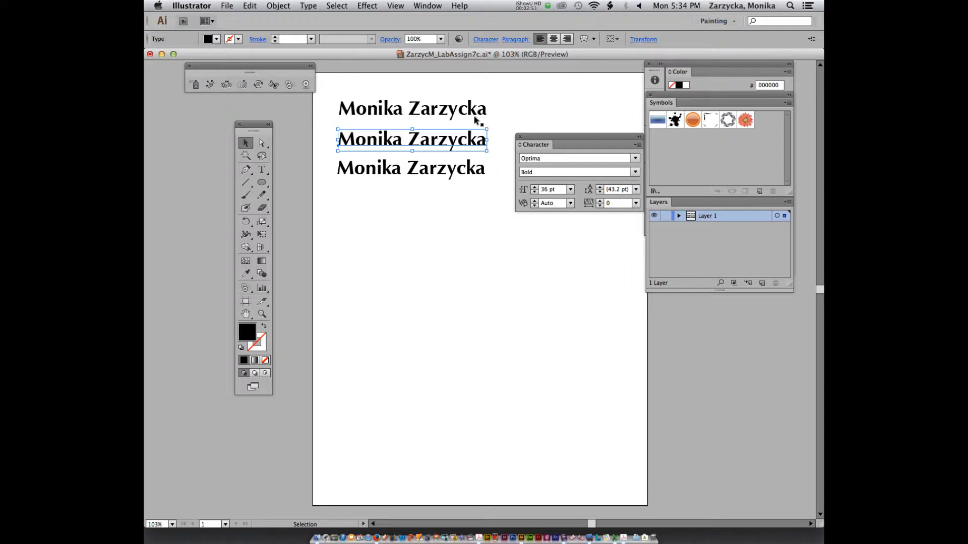
left_click_drag(444, 52, 444, 73)
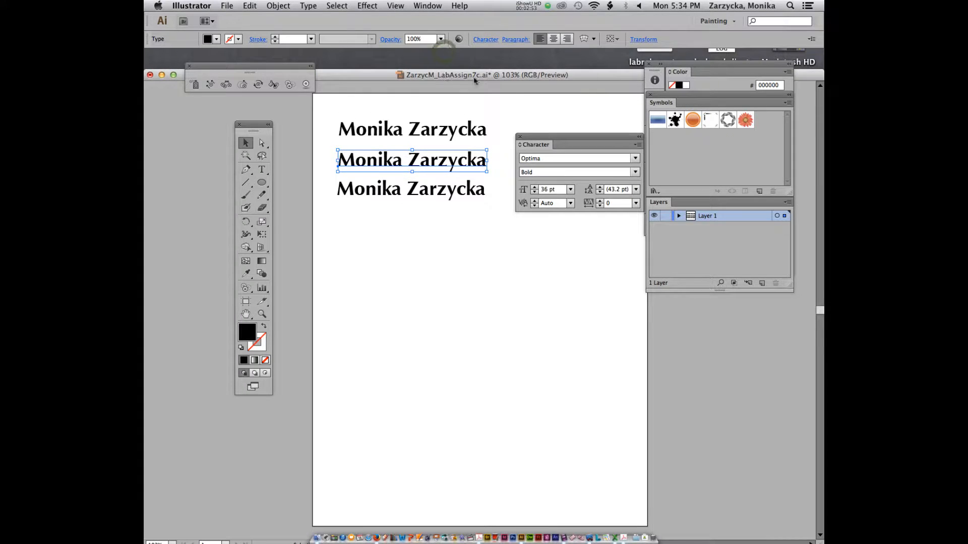
left_click_drag(551, 138, 698, 331)
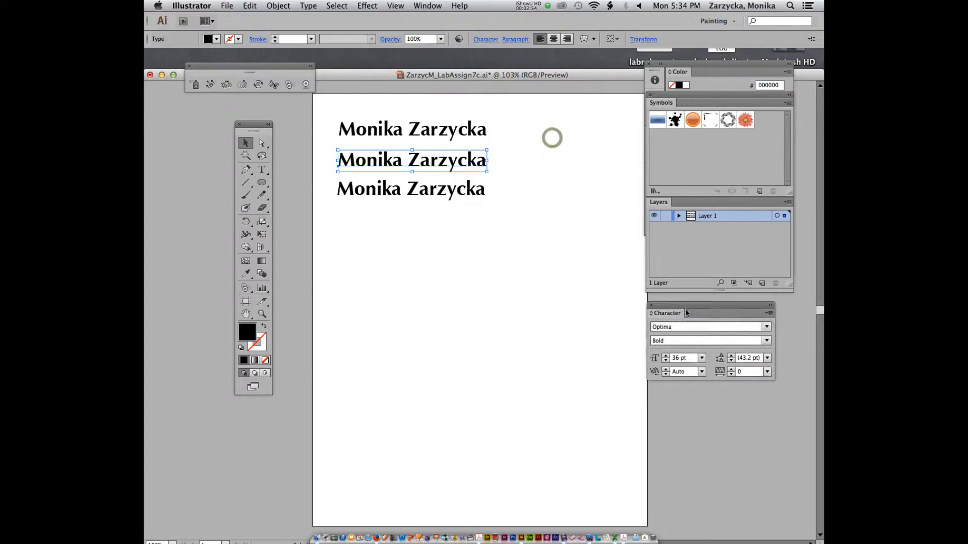
Give the top name line a blue stroke and no fill by swapping its blue fill.
left_click(363, 132)
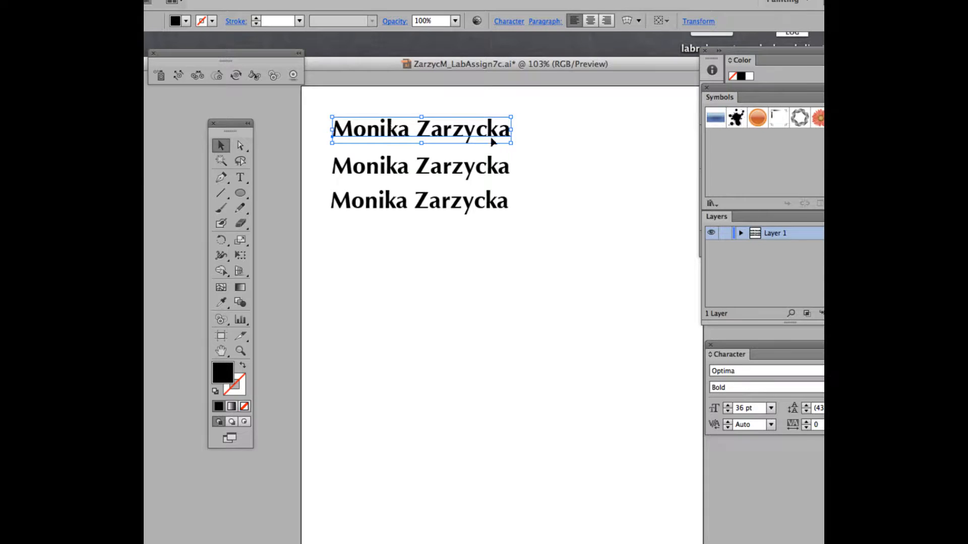
left_click(742, 60)
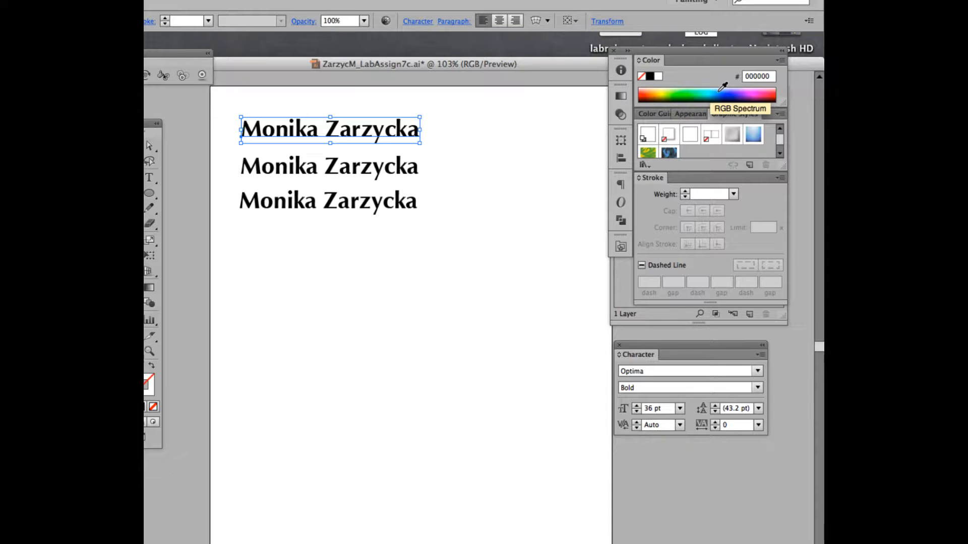
left_click(720, 90)
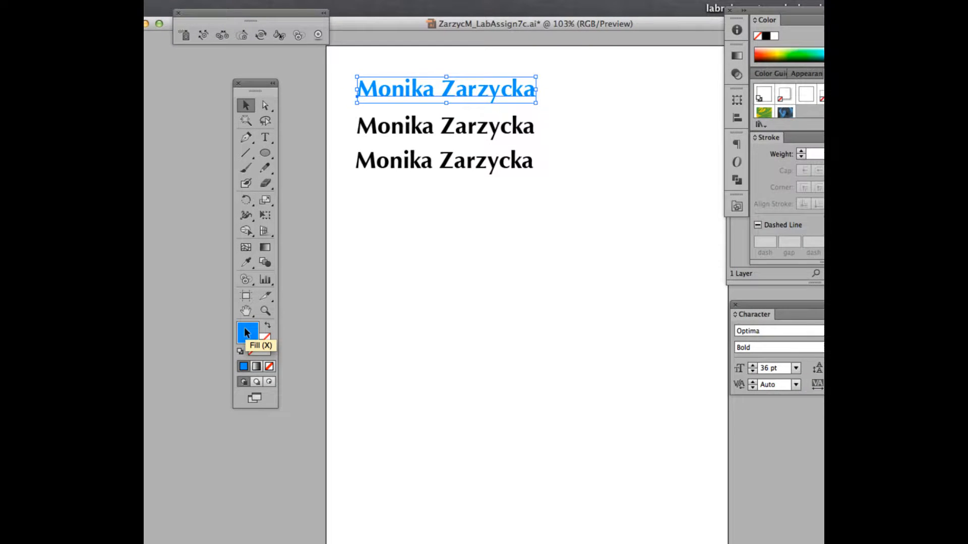
left_click(268, 327)
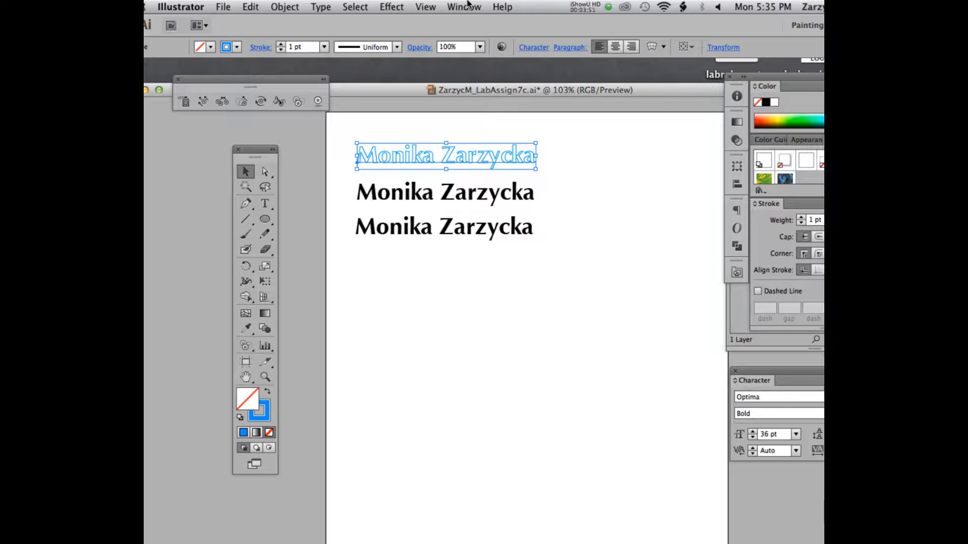
left_click(391, 6)
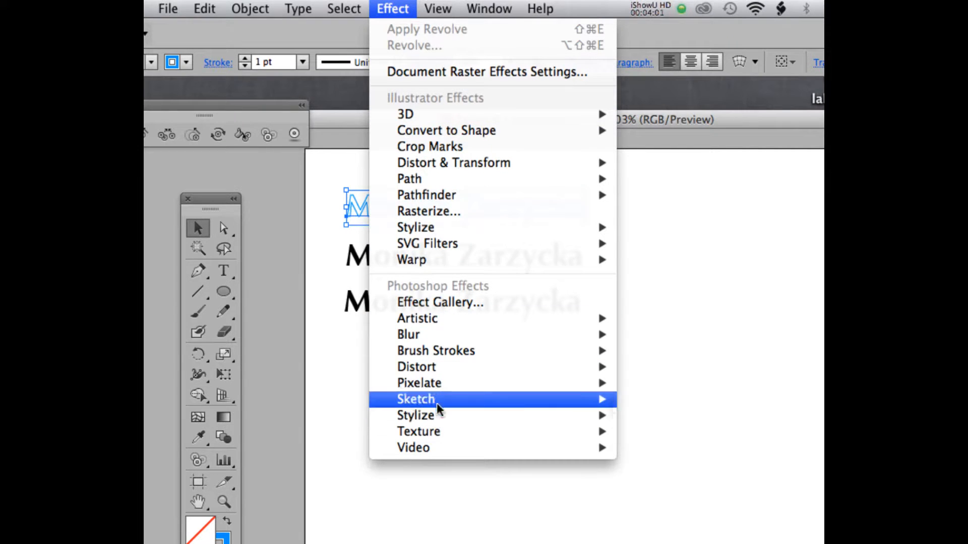
Browse the Effect > Warp submenu to reach the Wave option.
mouse_move(439, 229)
mouse_move(504, 137)
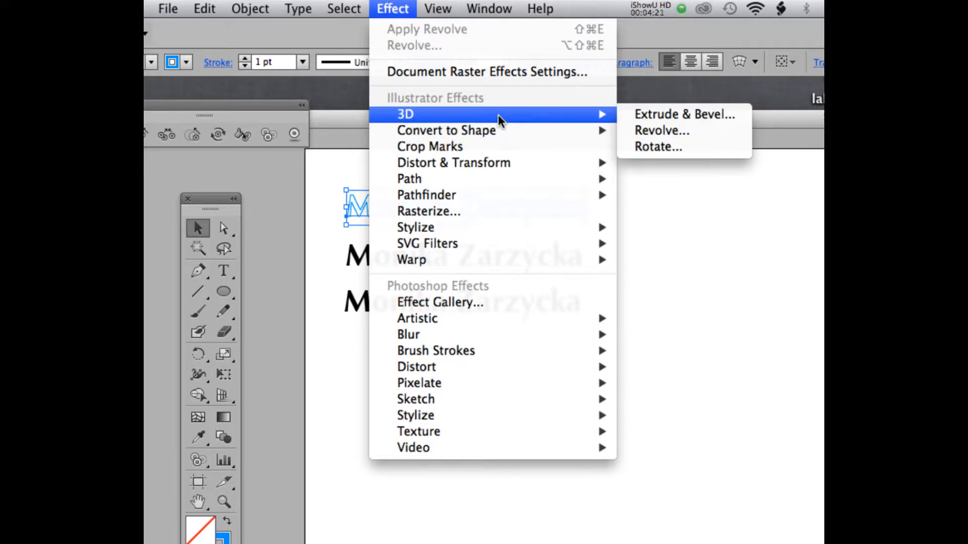
mouse_move(478, 183)
mouse_move(426, 262)
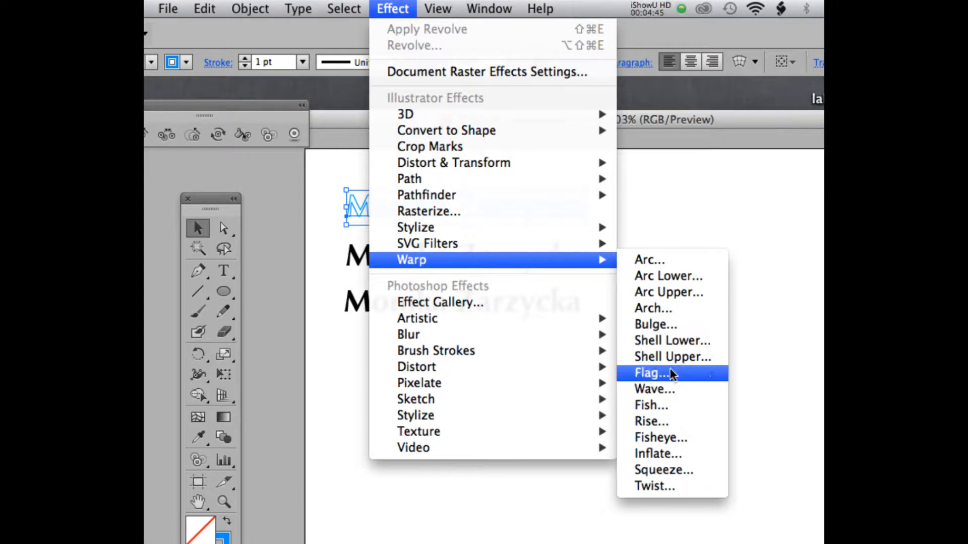
Preview a Wave warp with Bend 100%, Horizontal 22% and Vertical -10% distortion.
left_click(653, 391)
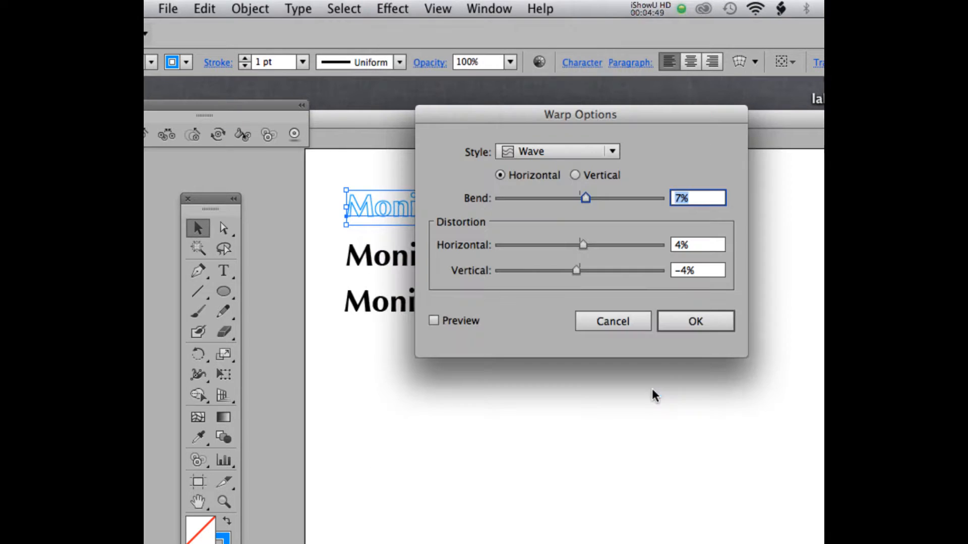
left_click_drag(568, 112, 592, 258)
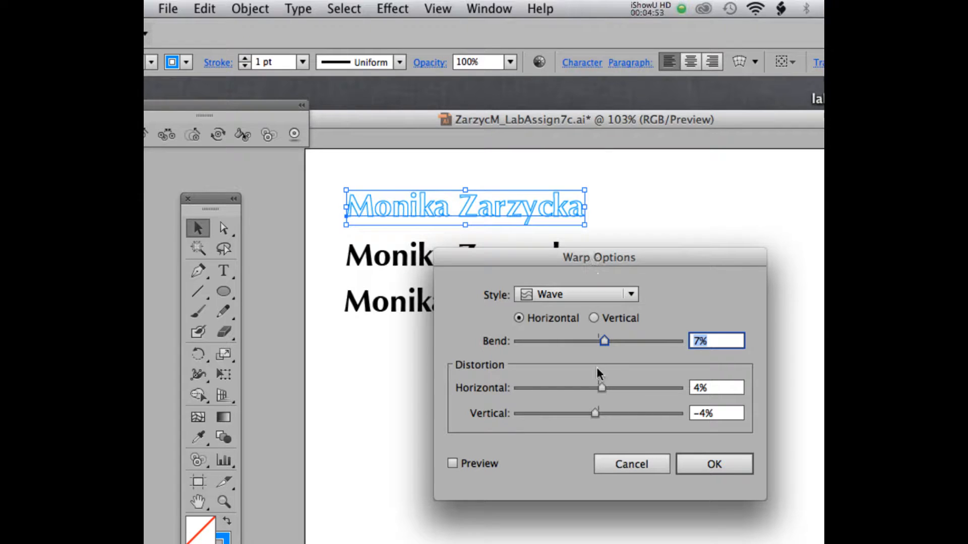
left_click_drag(603, 341, 624, 343)
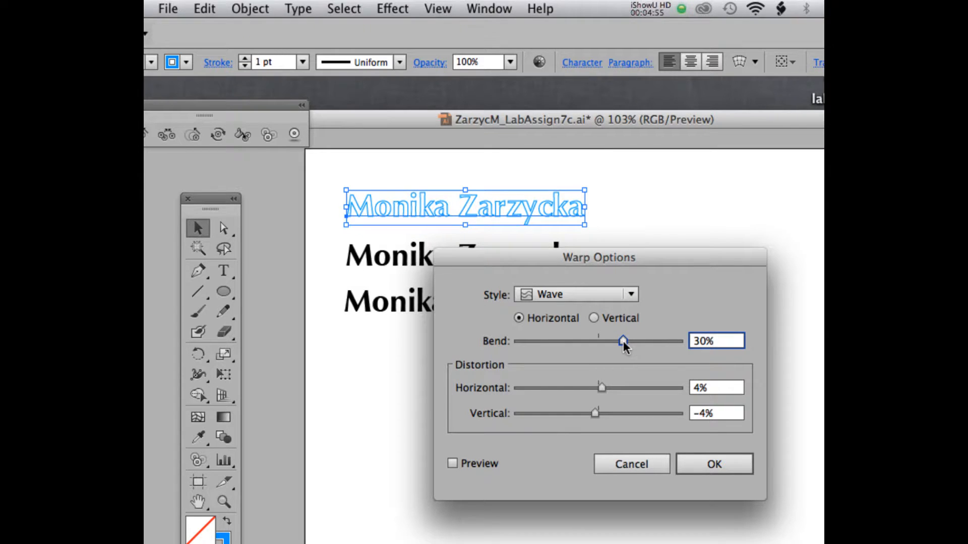
left_click(452, 463)
mouse_move(624, 341)
left_mouse_down()
mouse_move(605, 340)
mouse_move(627, 343)
left_mouse_up()
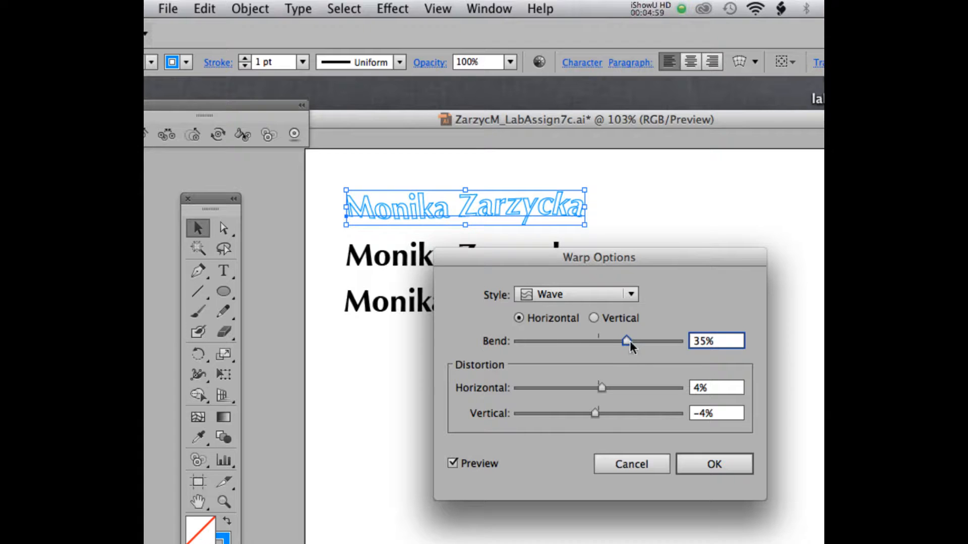
left_click_drag(601, 387, 592, 420)
left_click_drag(626, 341, 688, 346)
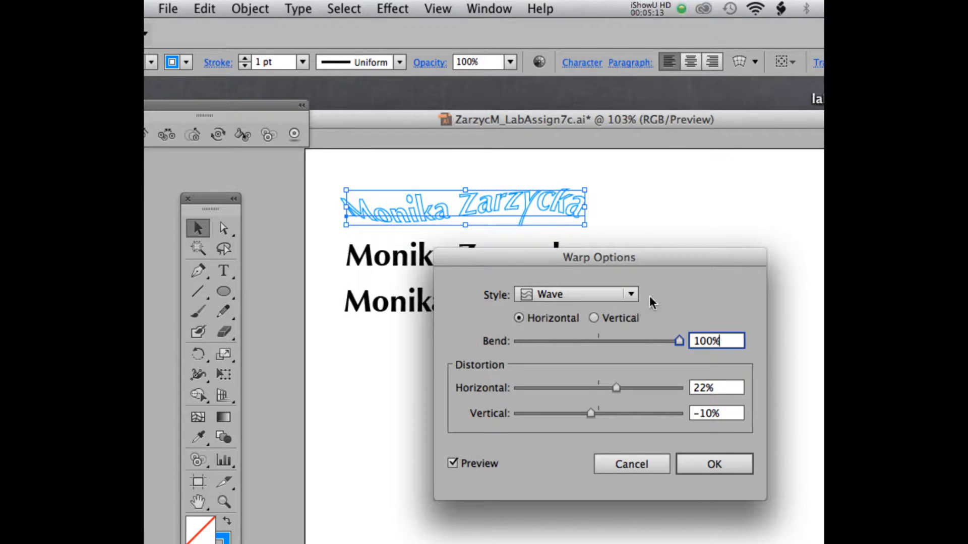
left_click_drag(656, 258, 647, 257)
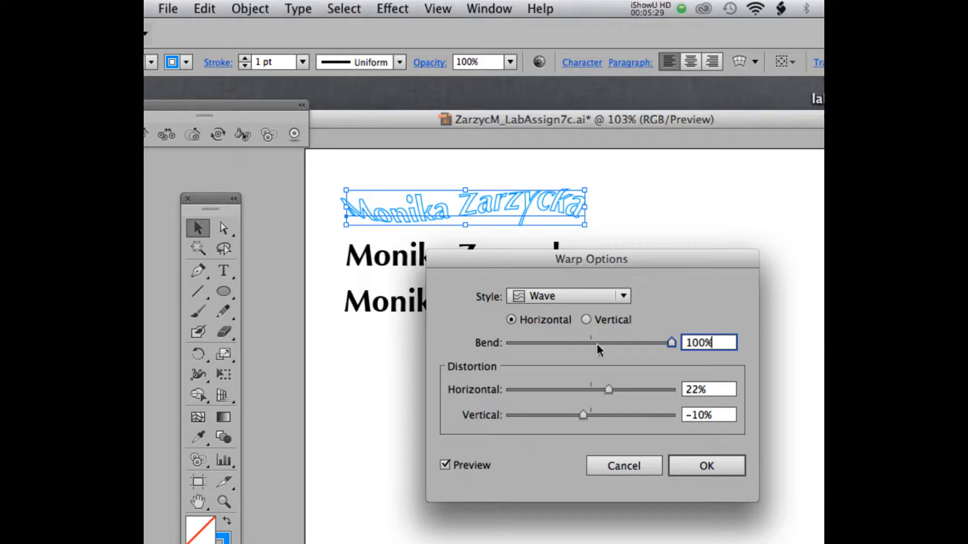
Apply the Wave warp with Horizontal 24% and Vertical -5% distortion, then deselect.
mouse_move(609, 390)
left_mouse_down()
mouse_move(599, 393)
mouse_move(611, 394)
left_mouse_up()
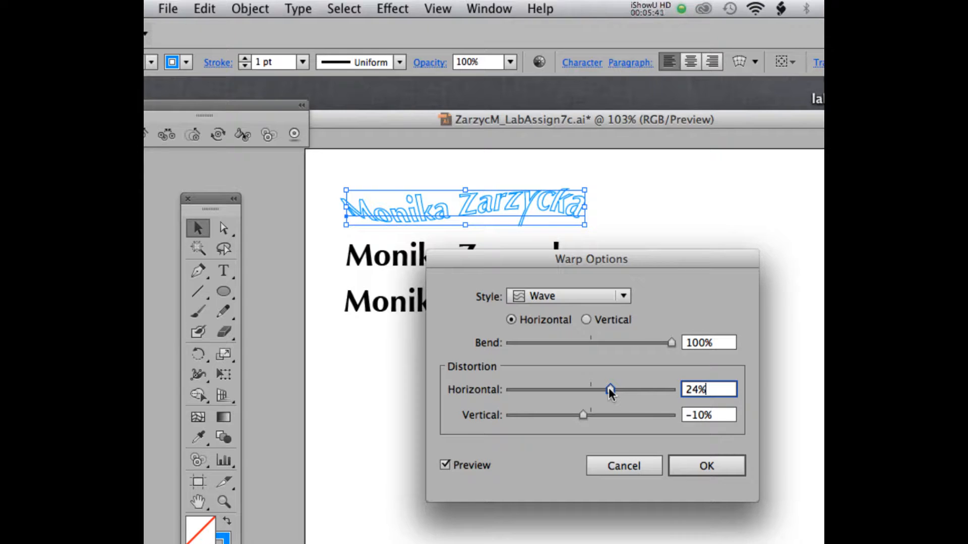
left_click_drag(579, 416, 586, 417)
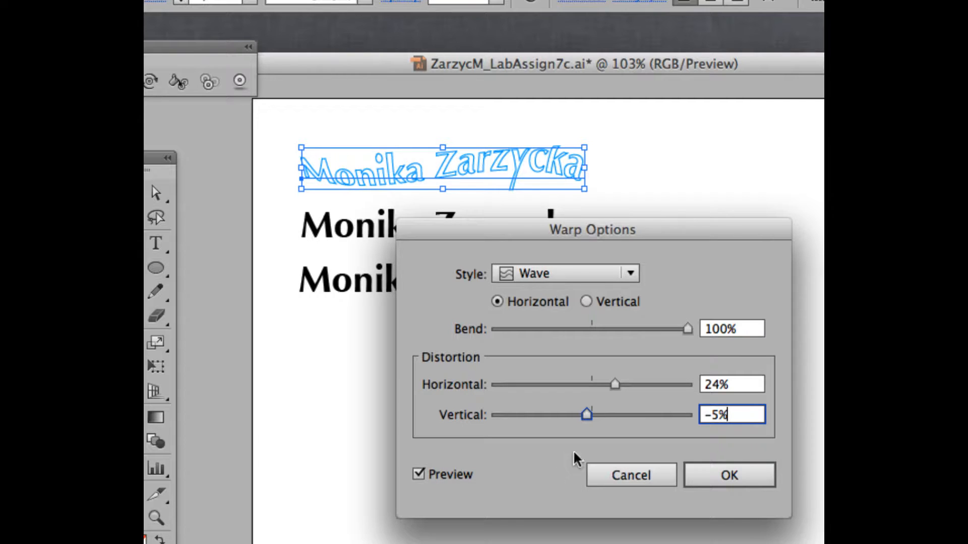
left_click(721, 472)
left_click(279, 156)
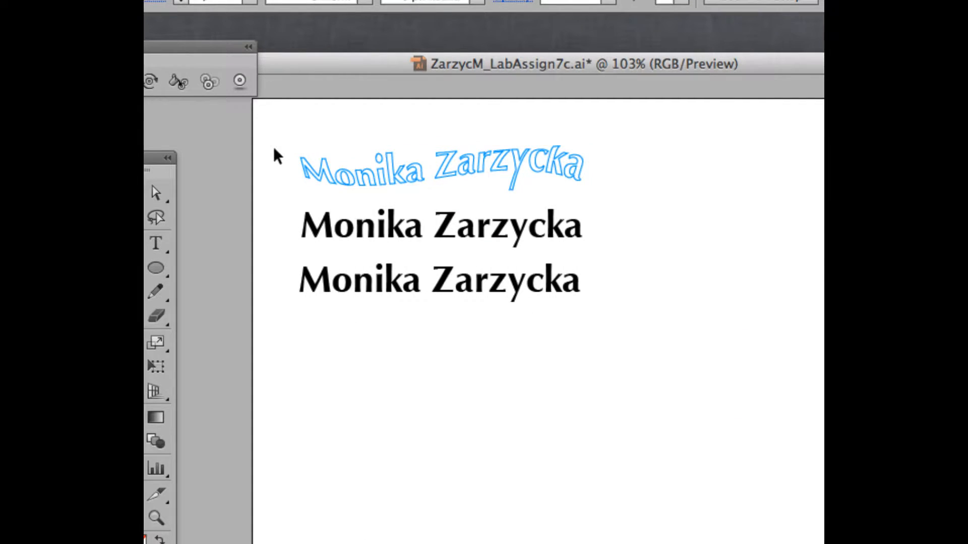
Fill the second name line with the blue swatch, then zoom in on the text lines.
left_click(345, 228)
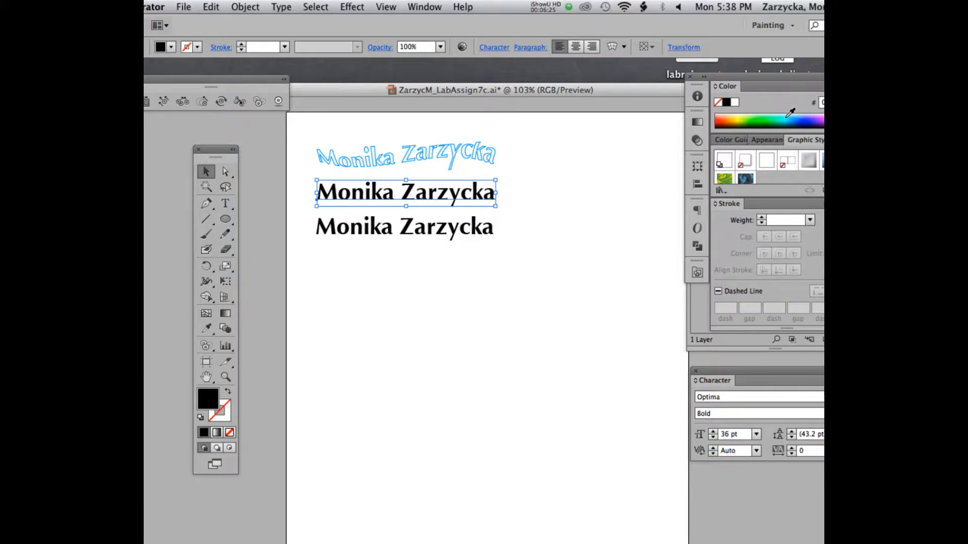
left_click(795, 116)
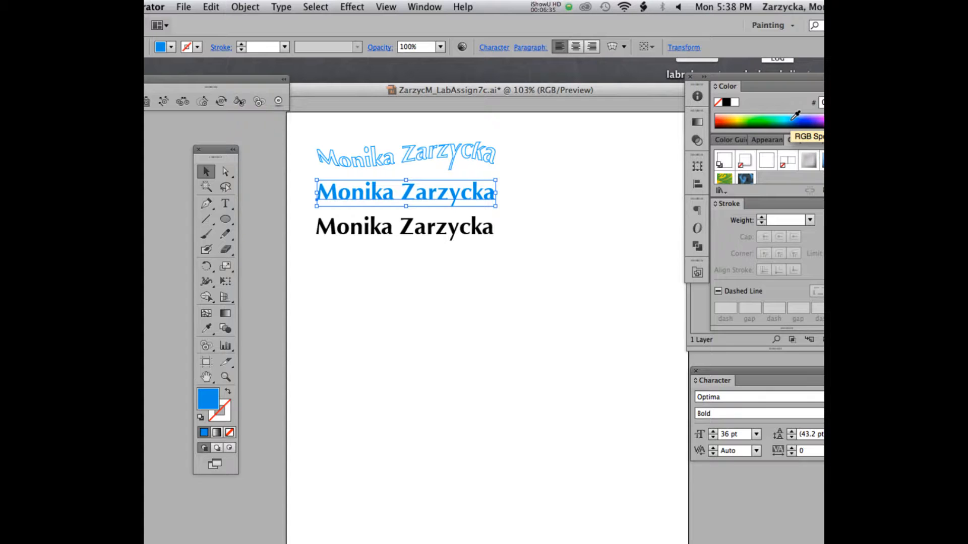
key("super+equal")
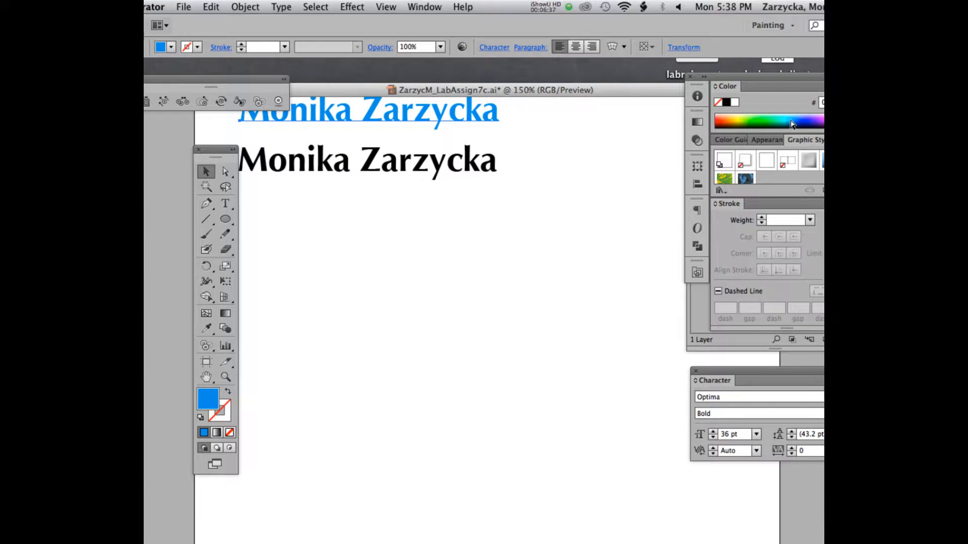
scroll(522, 220, "up", 4)
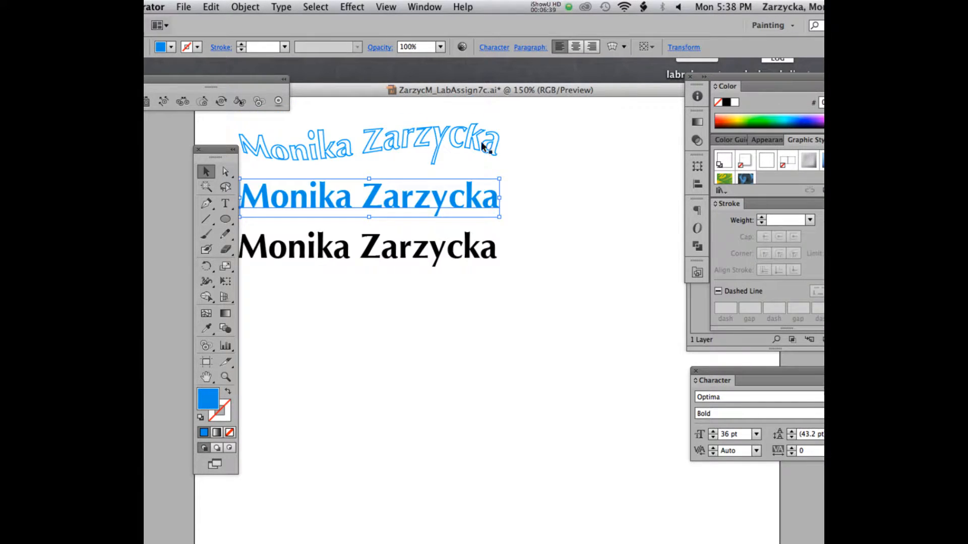
left_click_drag(365, 83, 417, 84)
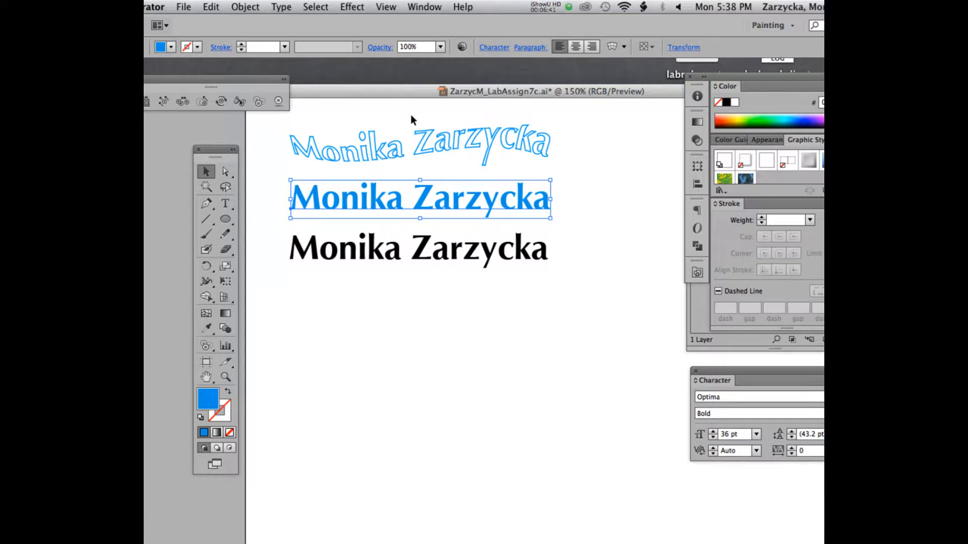
Open the Effect menu's Illustrator Stylize submenu to reveal the Scribble option.
left_click(347, 5)
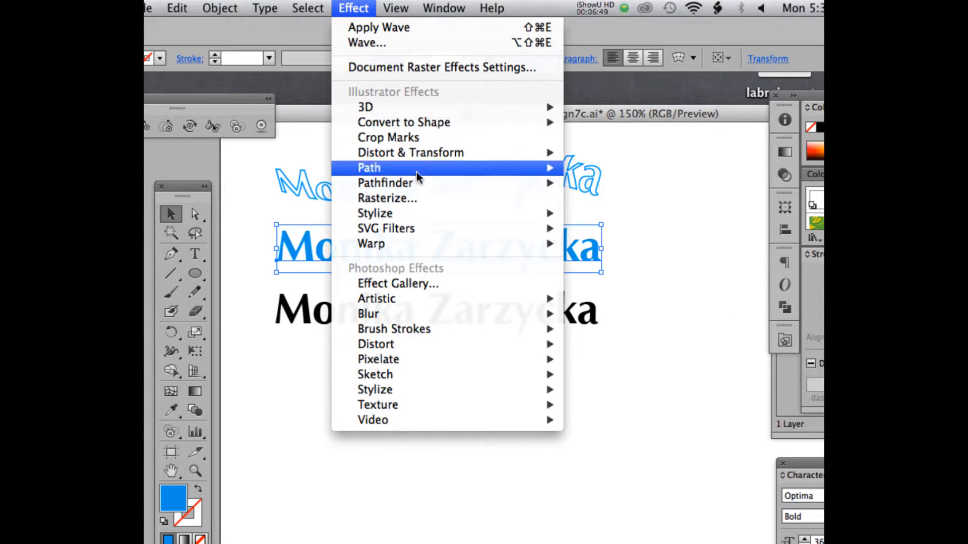
mouse_move(414, 213)
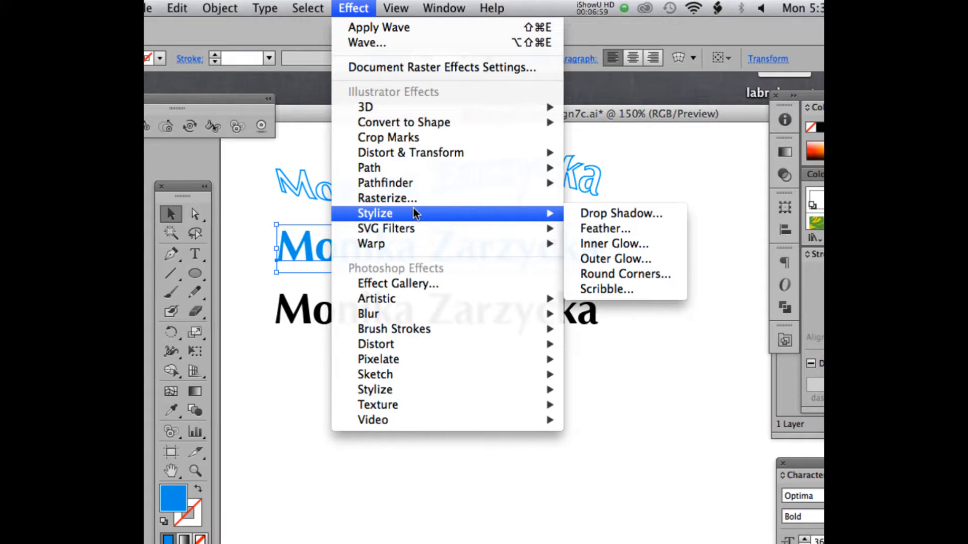
mouse_move(428, 390)
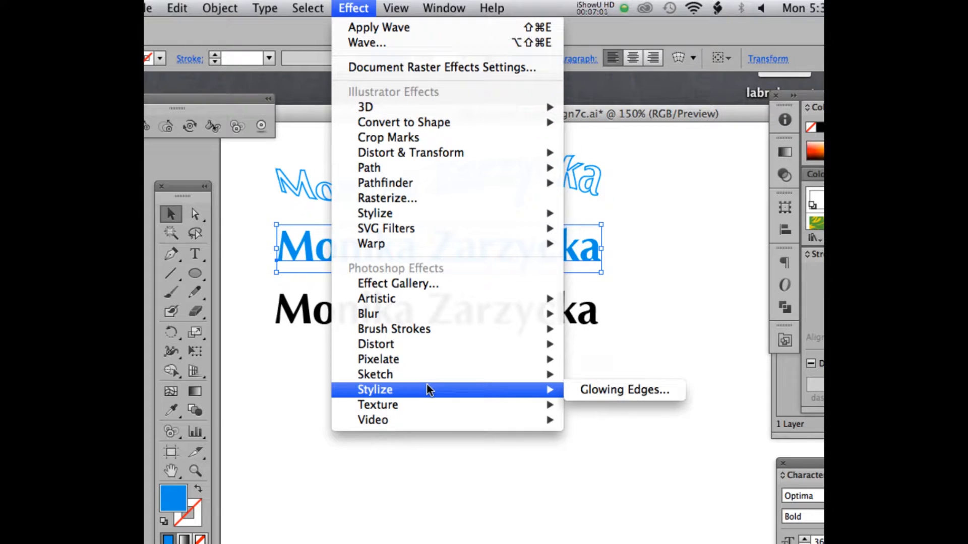
mouse_move(459, 217)
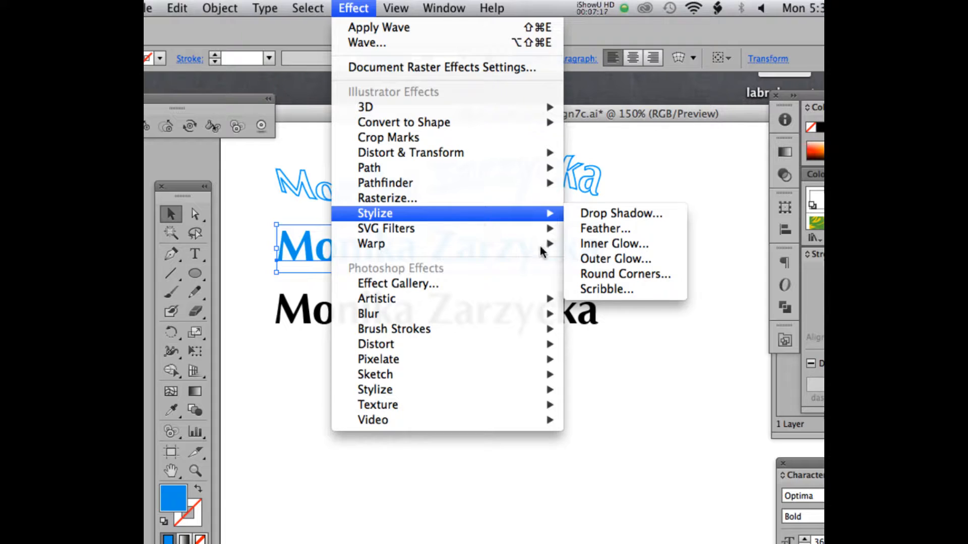
Apply Scribble to the middle line: 342° angle, 0.01 in stroke width, 0.04 in spacing.
left_click(594, 290)
mouse_move(464, 29)
left_mouse_down()
mouse_move(614, 40)
mouse_move(440, 50)
mouse_move(501, 54)
left_mouse_up()
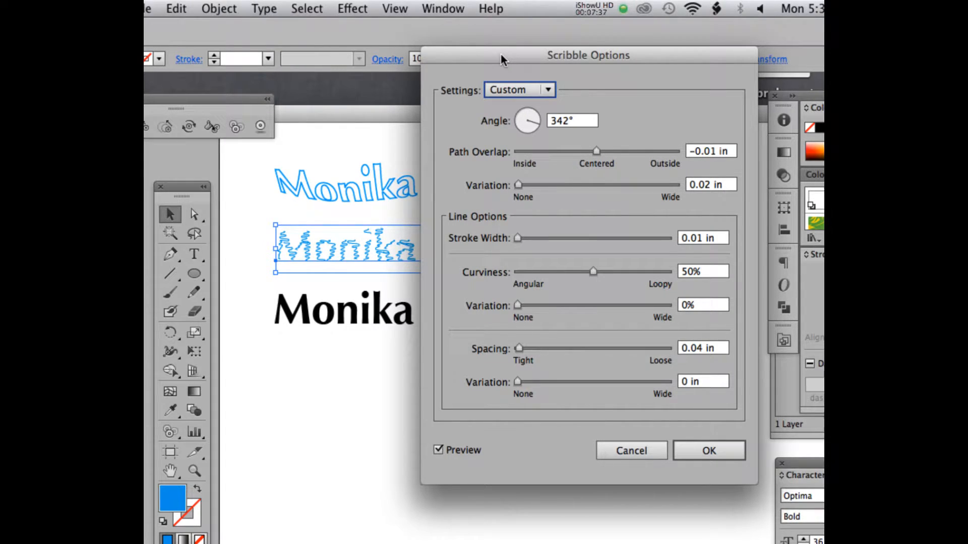
mouse_move(500, 51)
left_mouse_down()
mouse_move(445, 48)
mouse_move(505, 52)
left_mouse_up()
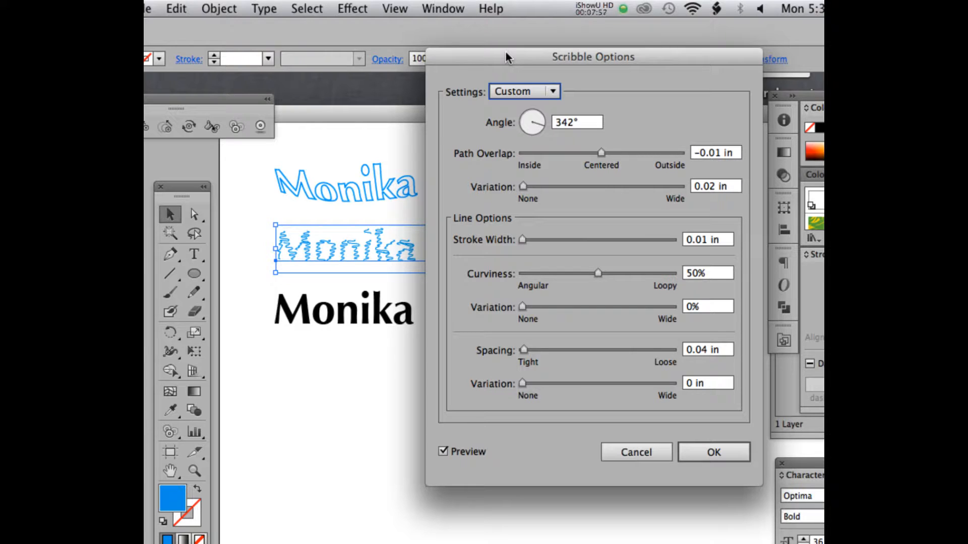
left_click(595, 7)
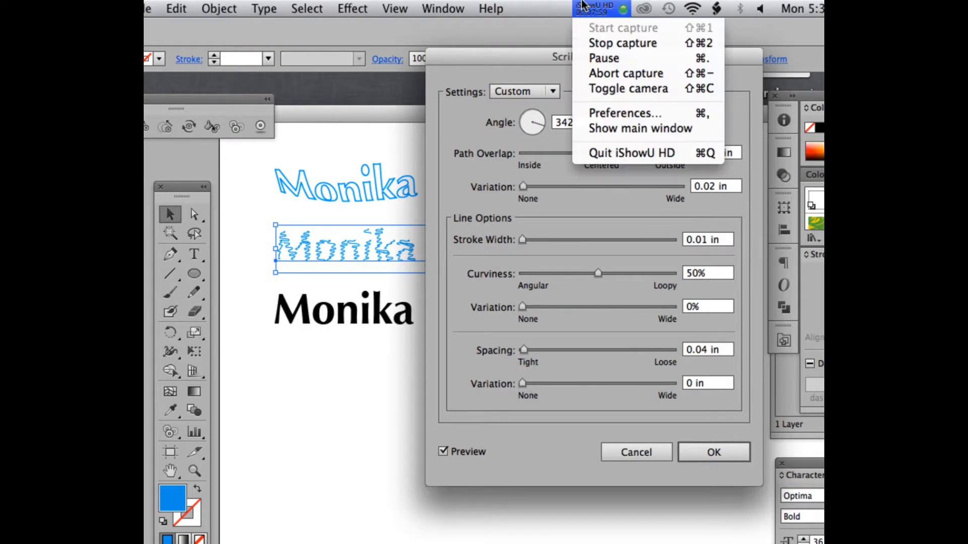
left_click(615, 62)
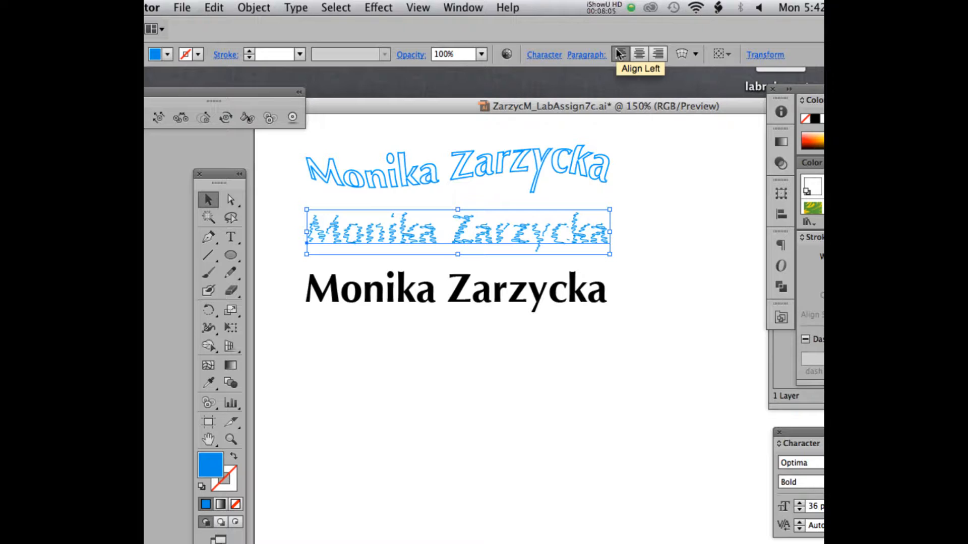
Left-align the middle line, then select the black bottom line and open Effect > Stylize.
left_click(619, 53)
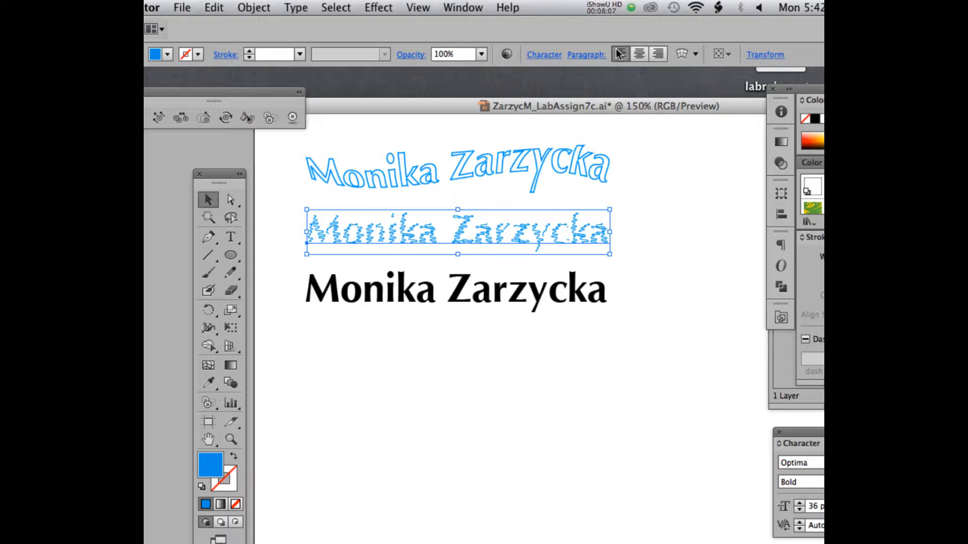
left_click(352, 301)
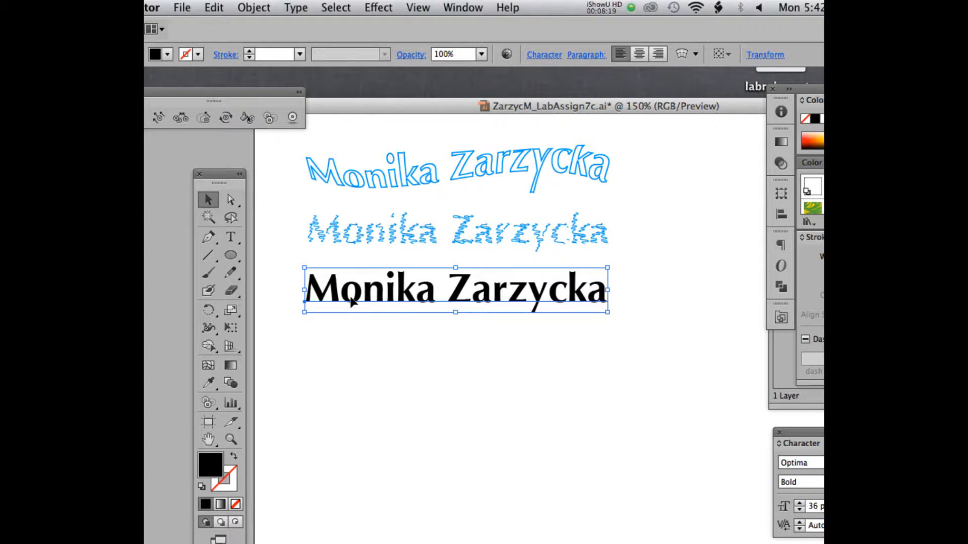
left_click(377, 7)
mouse_move(480, 201)
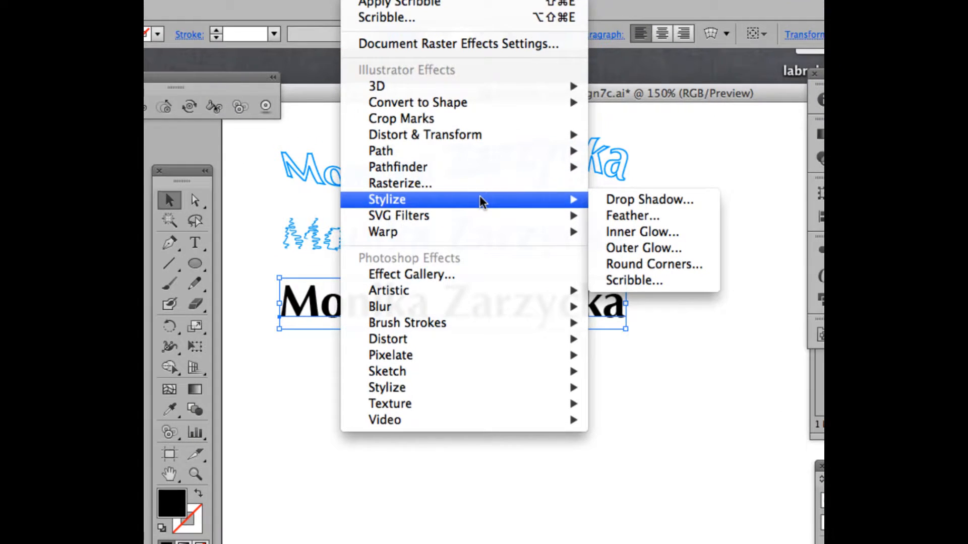
Give the black line an Outer Glow in colour D7F910, Screen mode, 50% opacity, 0.1 in blur.
left_click(604, 247)
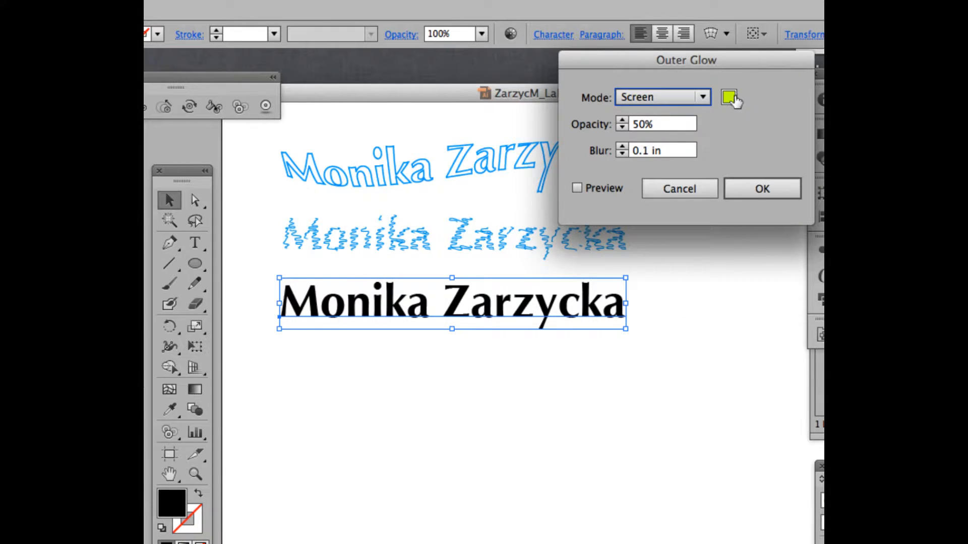
left_click_drag(722, 58, 687, 108)
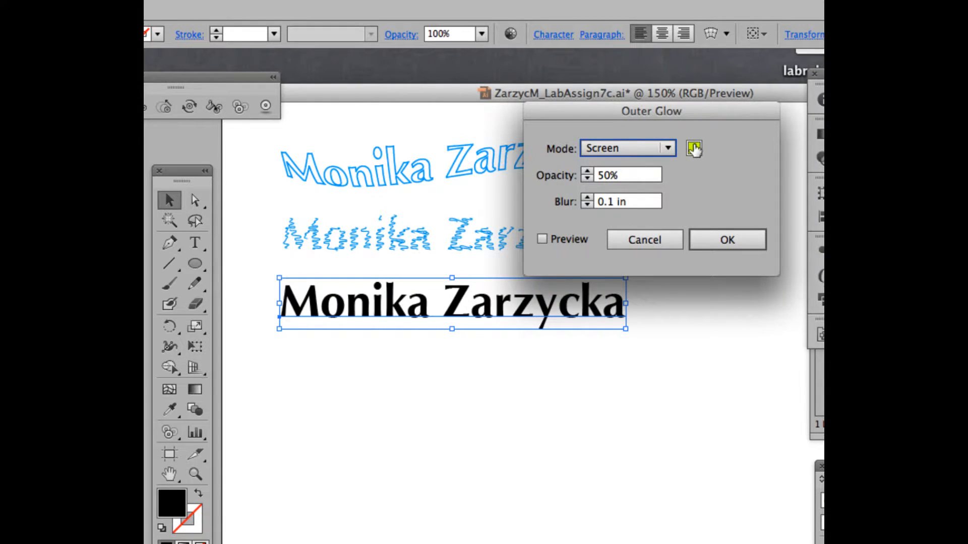
left_click(694, 149)
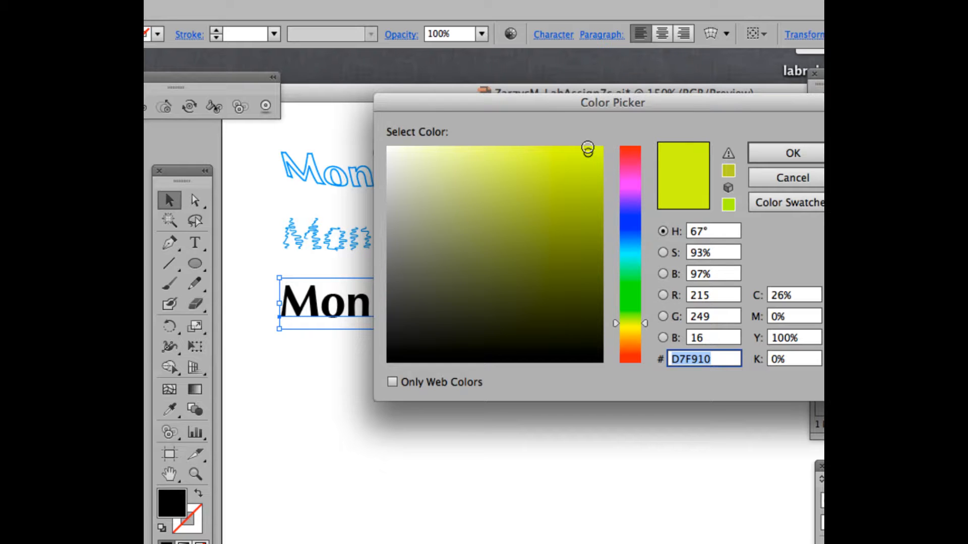
left_click(801, 153)
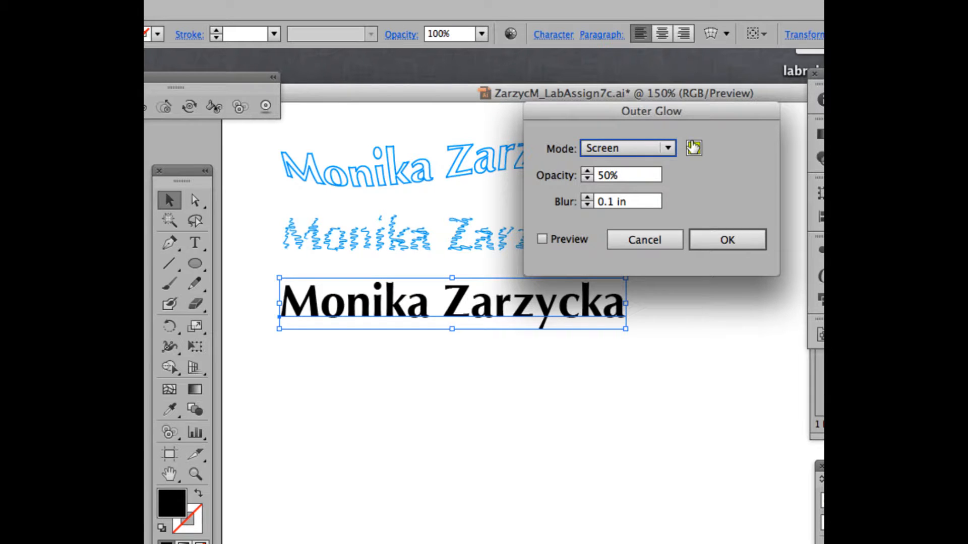
left_click(542, 239)
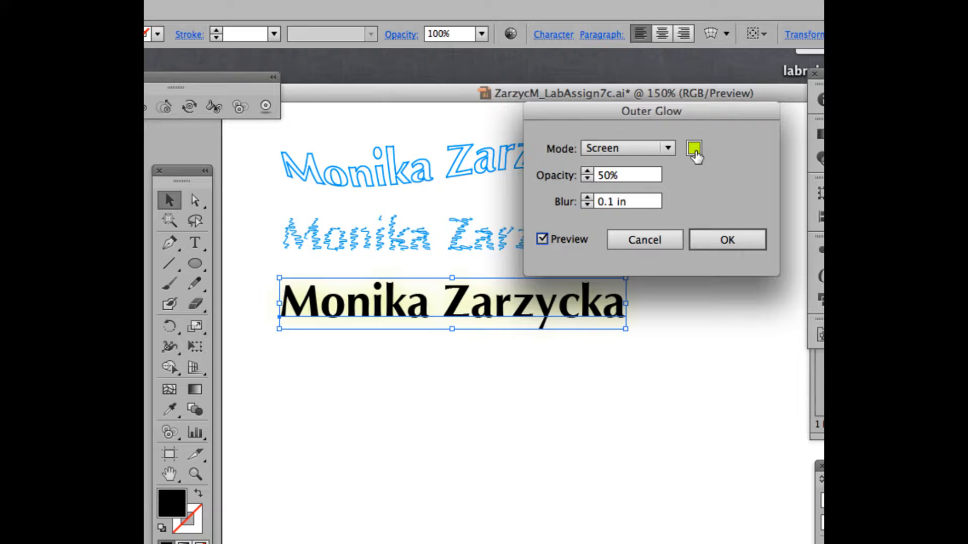
left_click(731, 237)
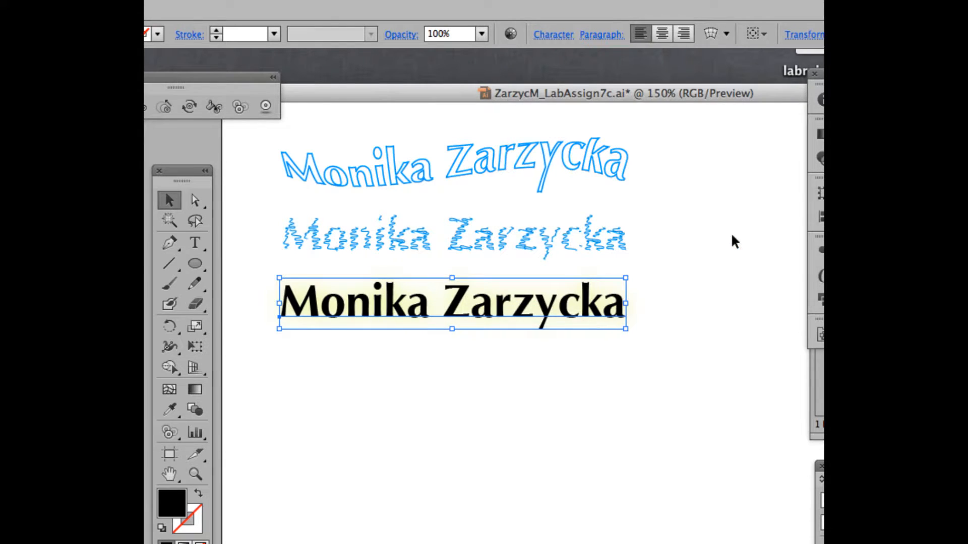
Zoom out, maximise the document window and move the glowing black line beside the top line.
left_click_drag(390, 295, 390, 288)
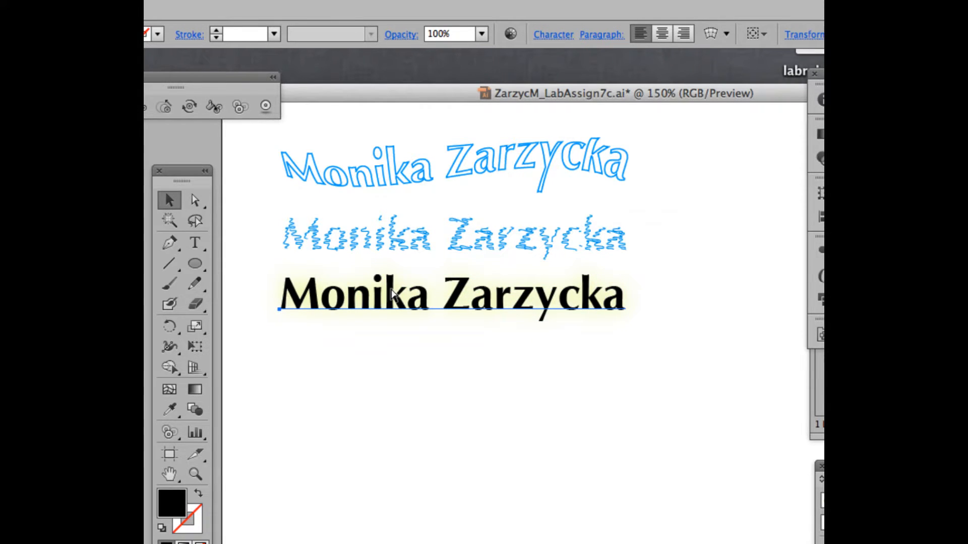
key("super+minus")
key("super")
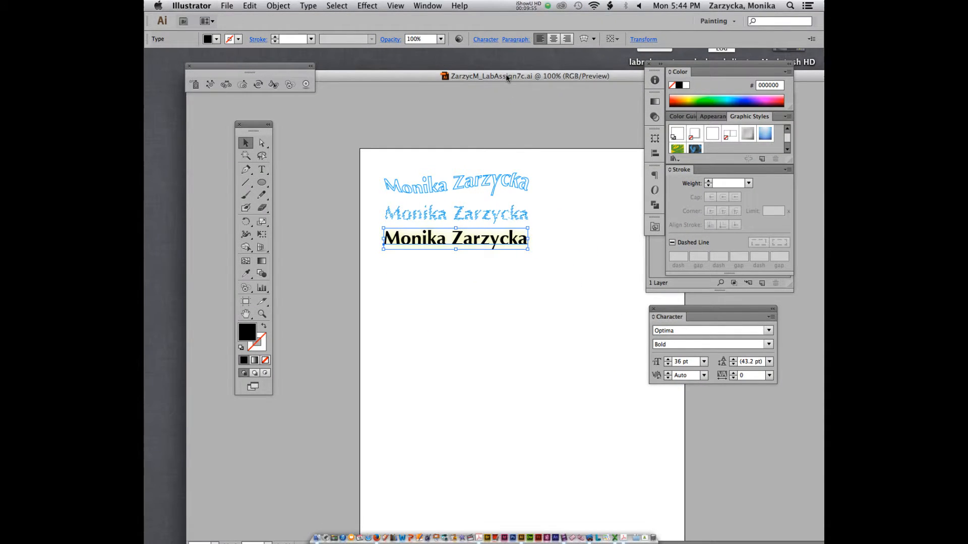
double_click(506, 76)
left_click_drag(417, 246, 567, 190)
Select the top wavy outlined line, then the middle scribbled line, to check them.
left_click(438, 188)
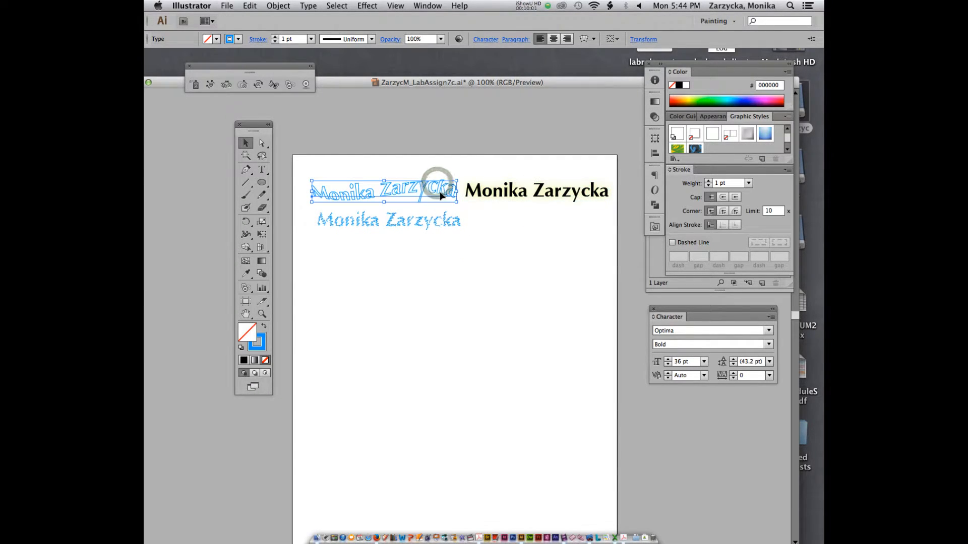
left_click(433, 221)
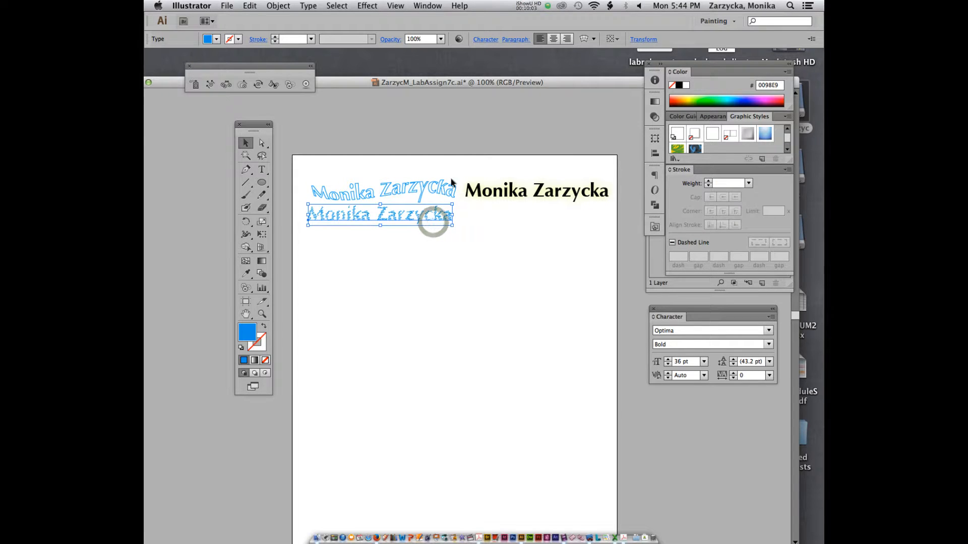
scroll(480, 268, "down", 3)
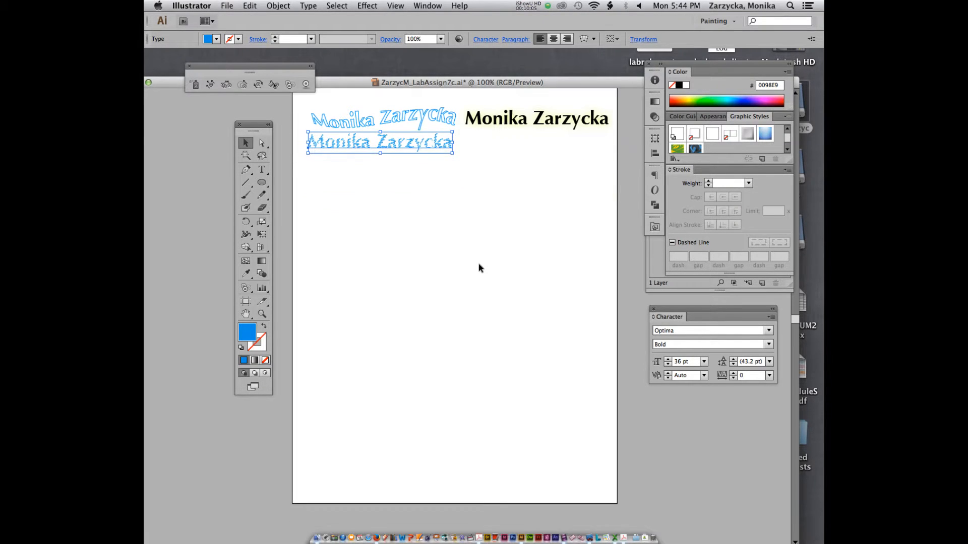
scroll(479, 266, "up", 3)
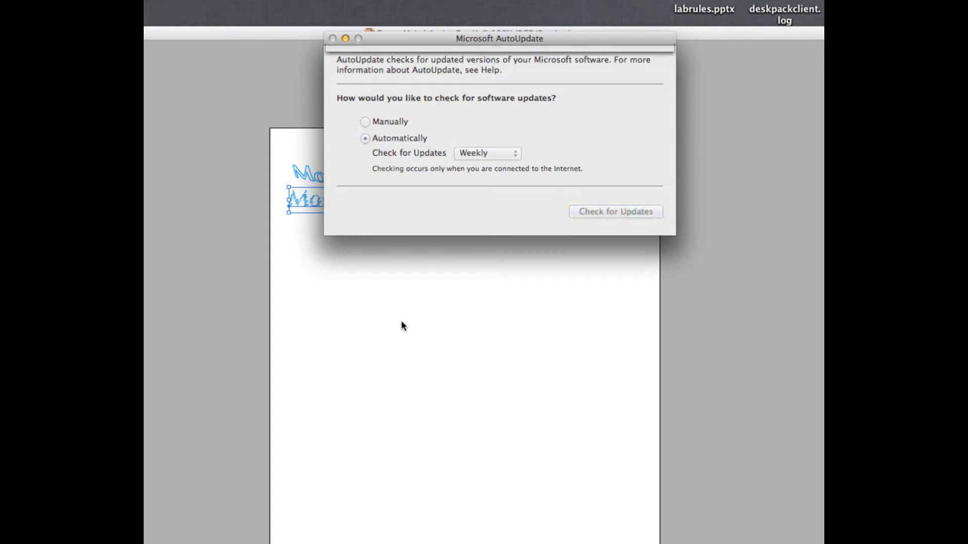
Cancel the Office 2011 and Lync updates and close Microsoft AutoUpdate.
left_click(582, 304)
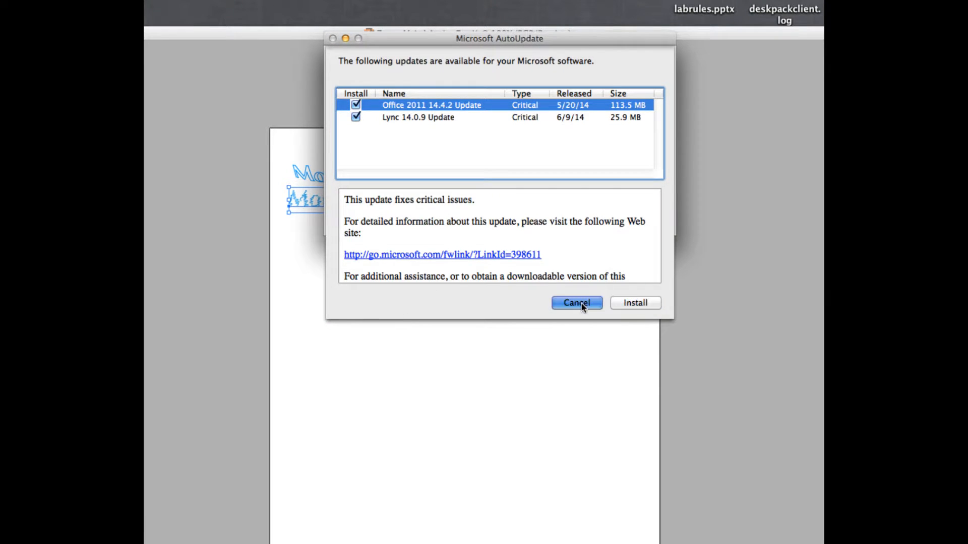
left_click(329, 37)
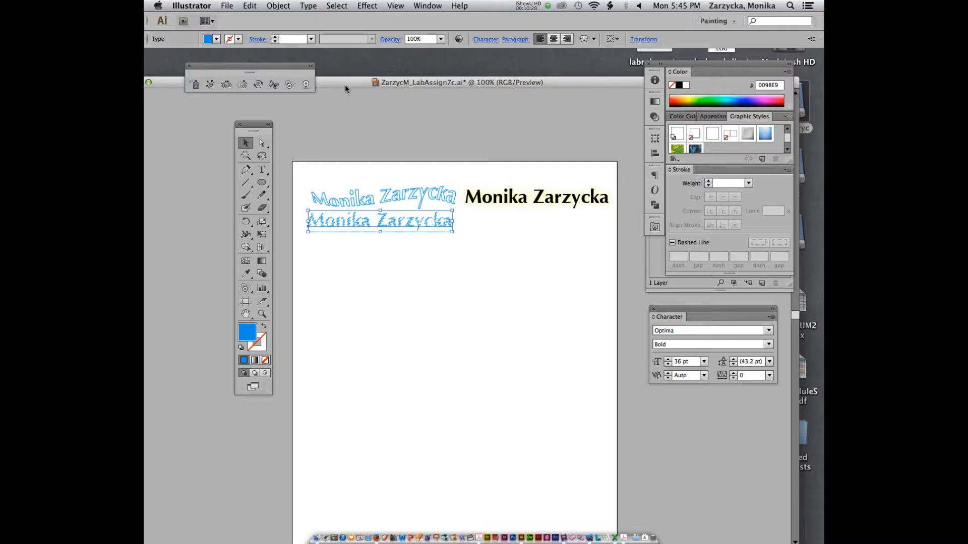
Deselect all text with Cmd+Shift+A and pick the Rectangle tool (M).
key("super+shift+a")
key("m")
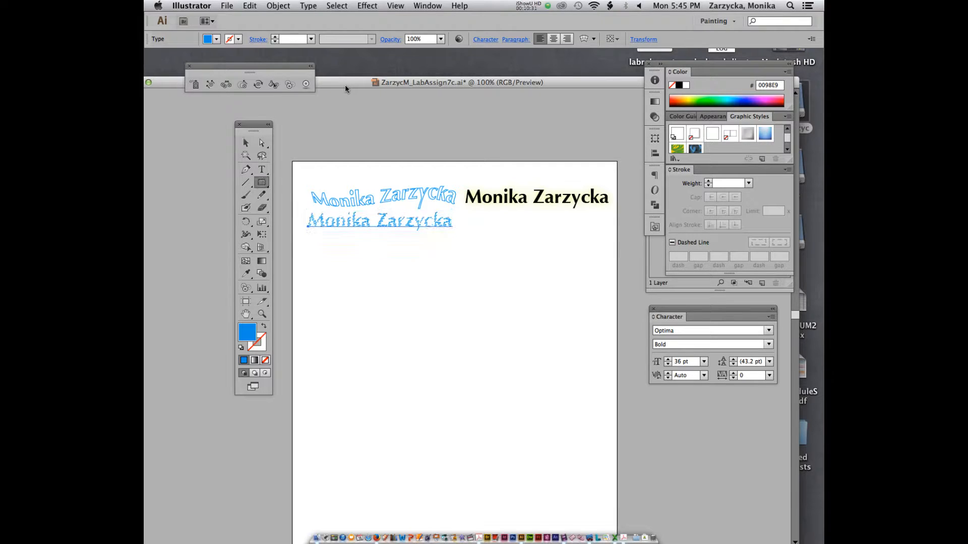